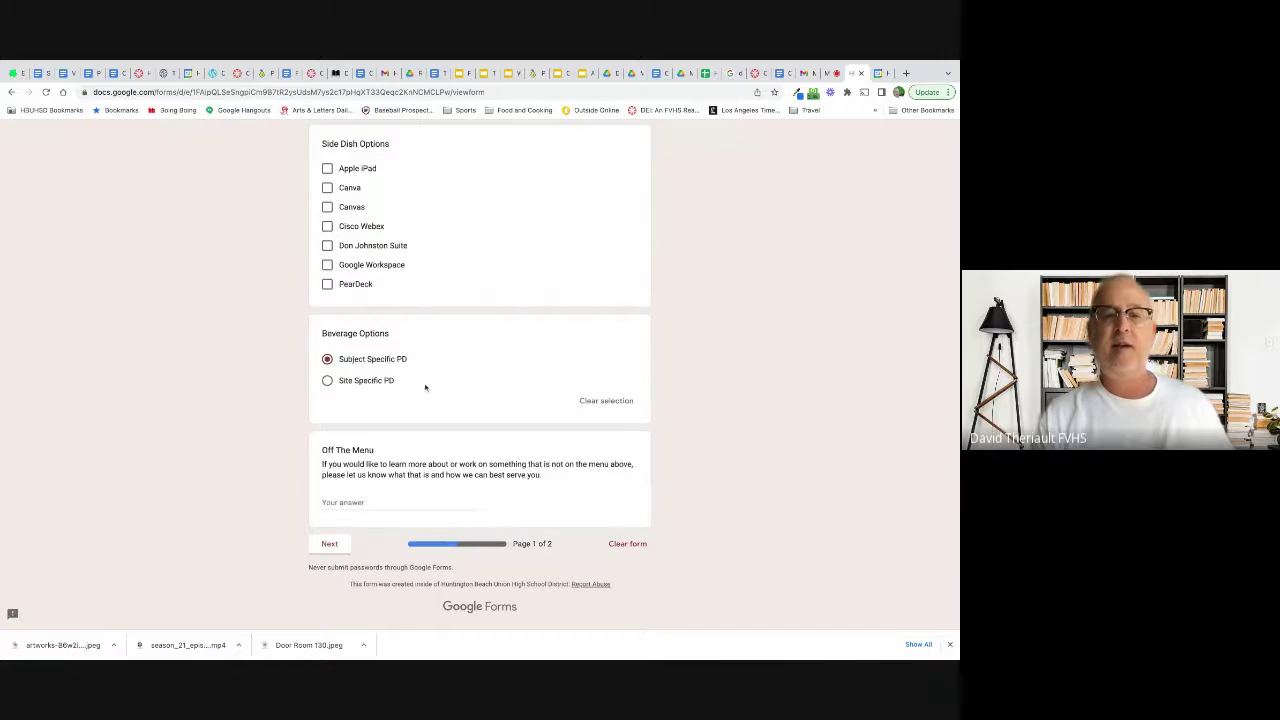
Step: Move from page 1 of the form on to the Checkout Details page
scroll(426, 386, up, 1)
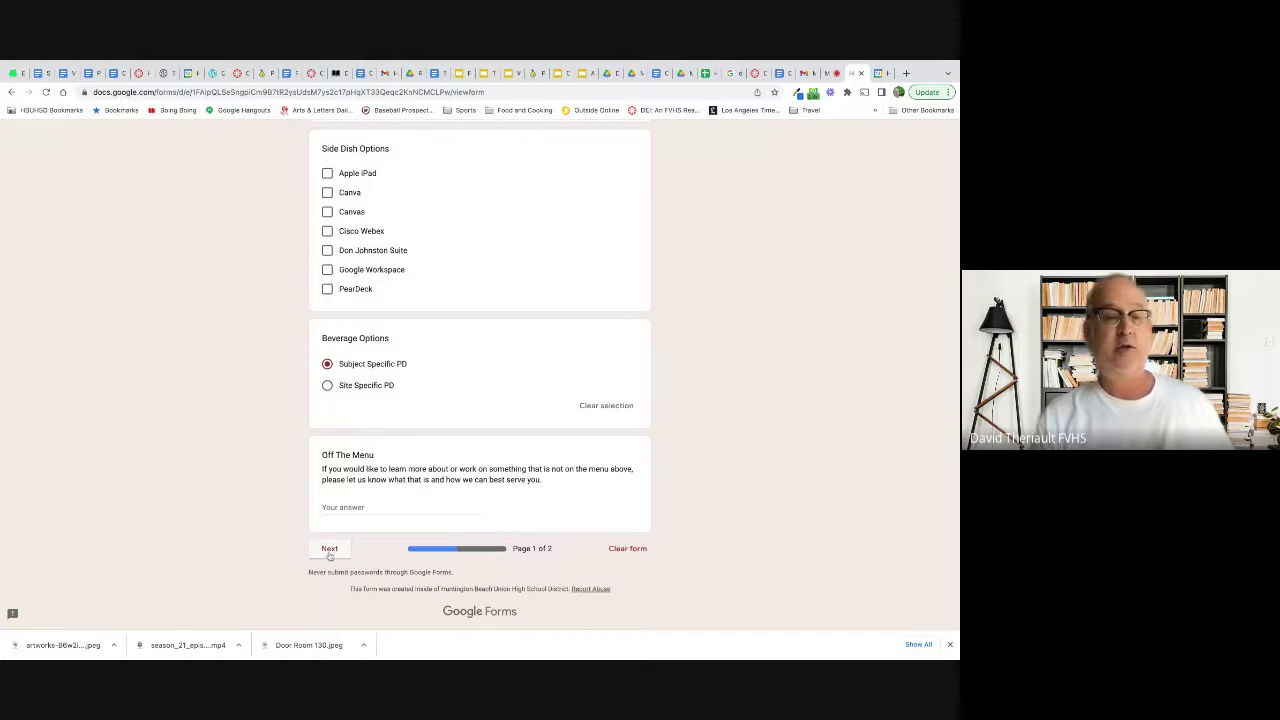
click(329, 549)
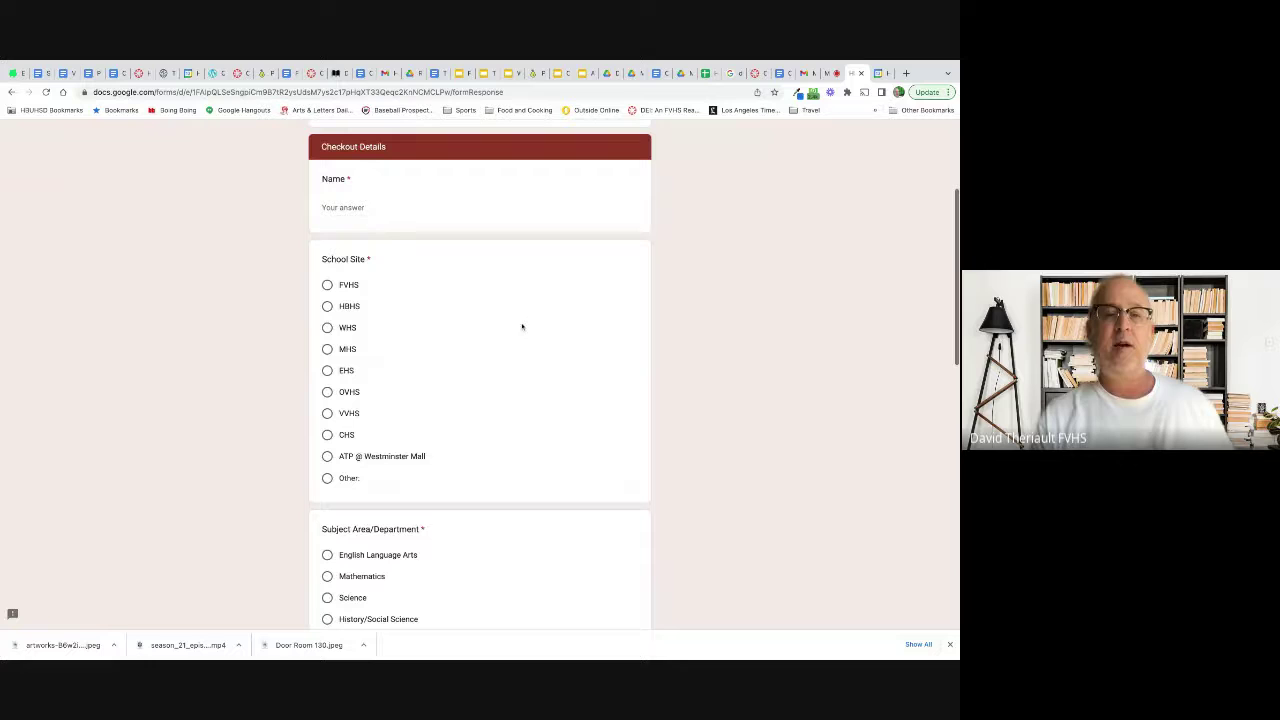
Step: Enter the requester's name in the Name field
click(367, 208)
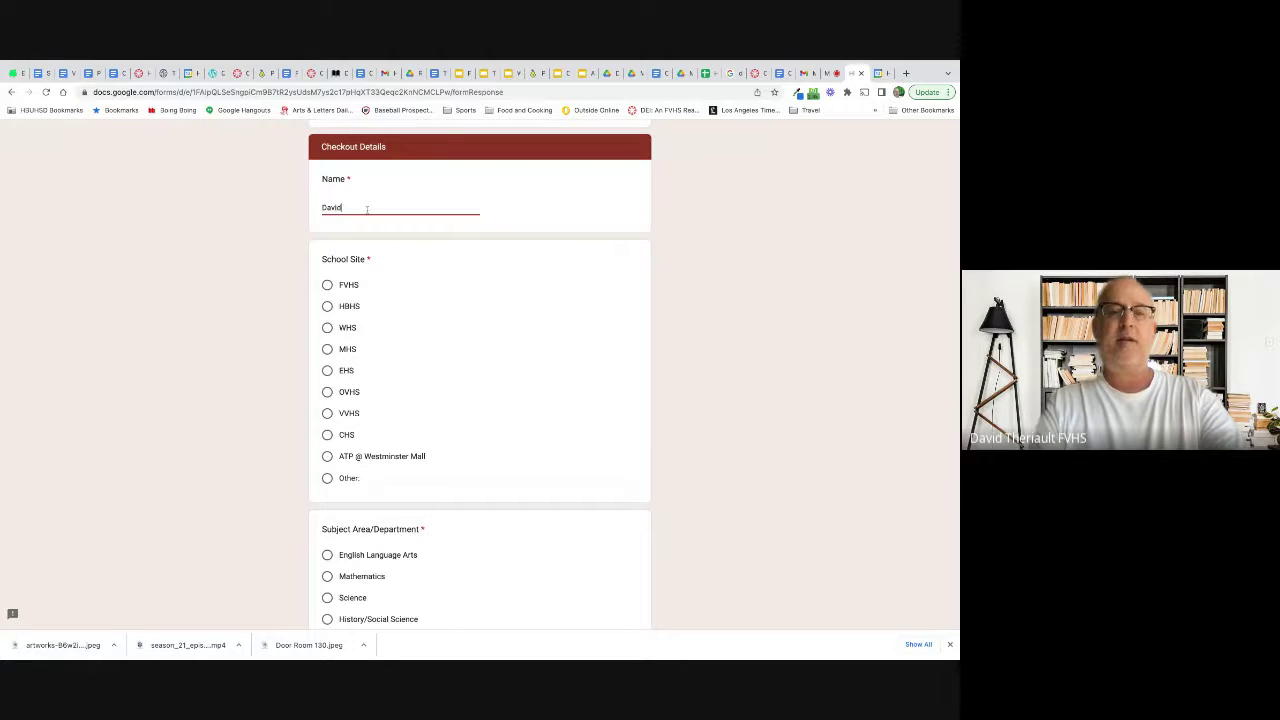
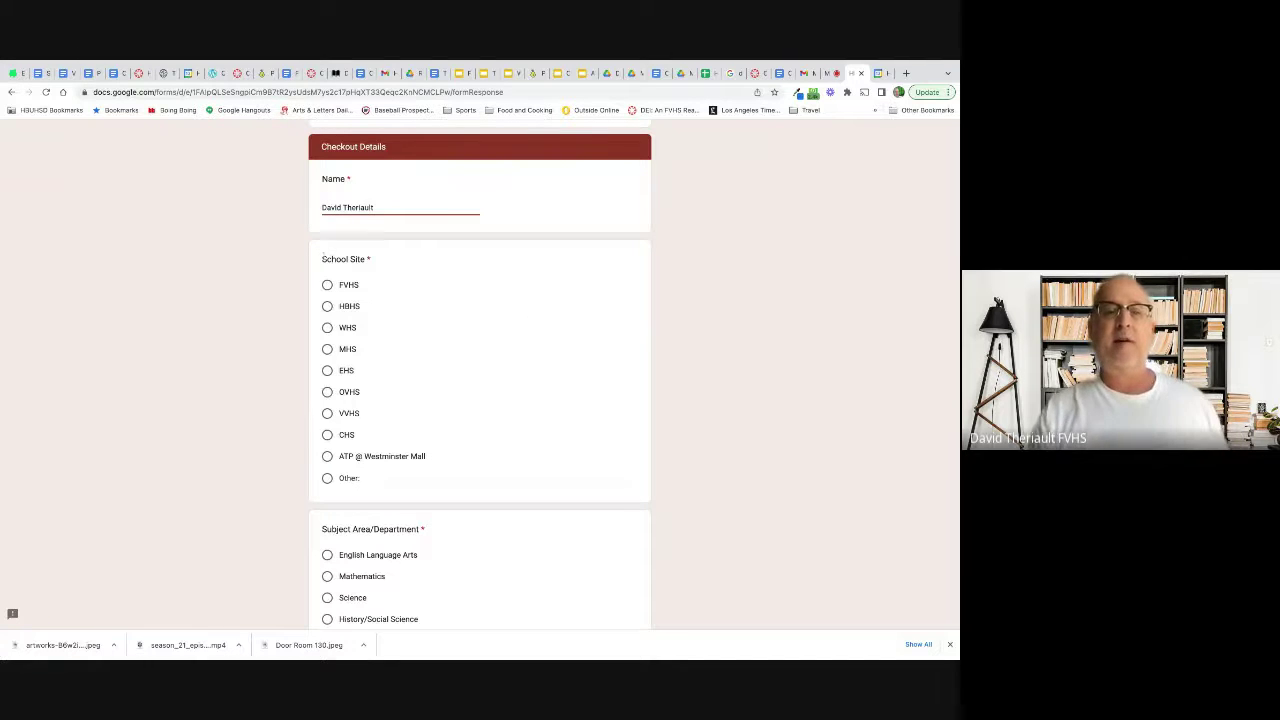
scroll(520, 366, down, 10)
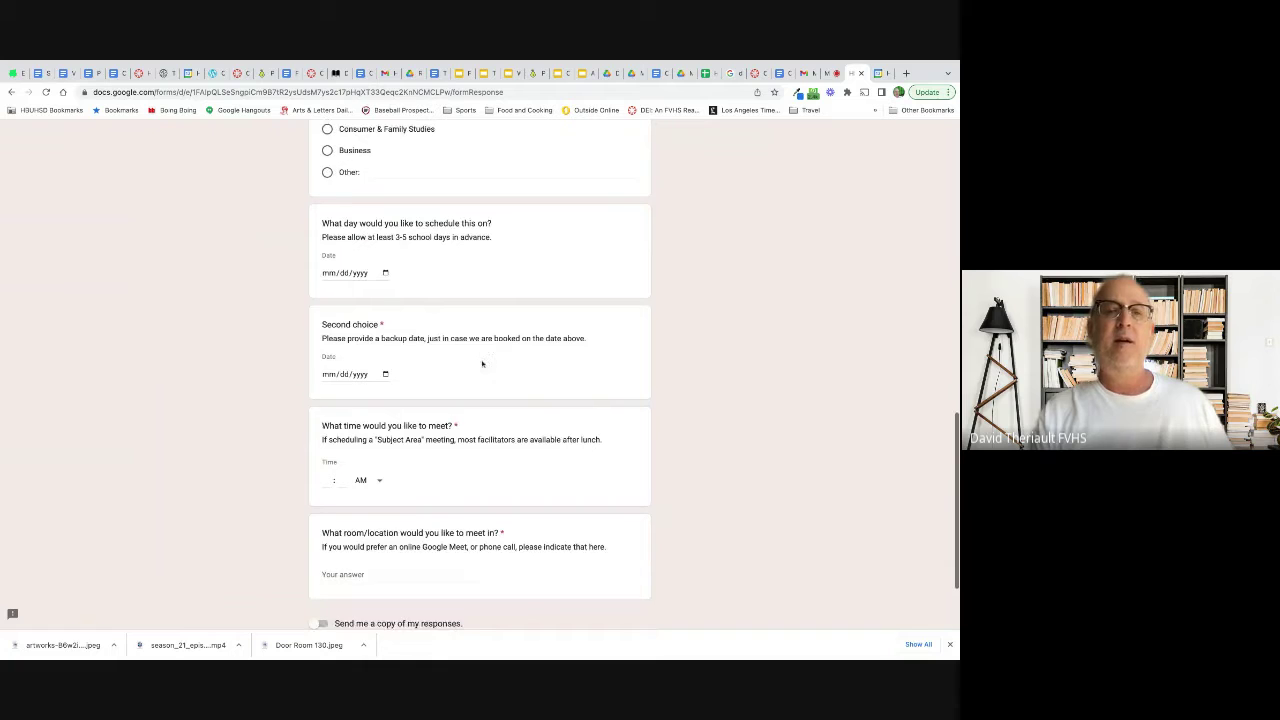
Step: Pick 09/16/2022 as the first-choice date and 09/23/2022 as the backup date
click(385, 274)
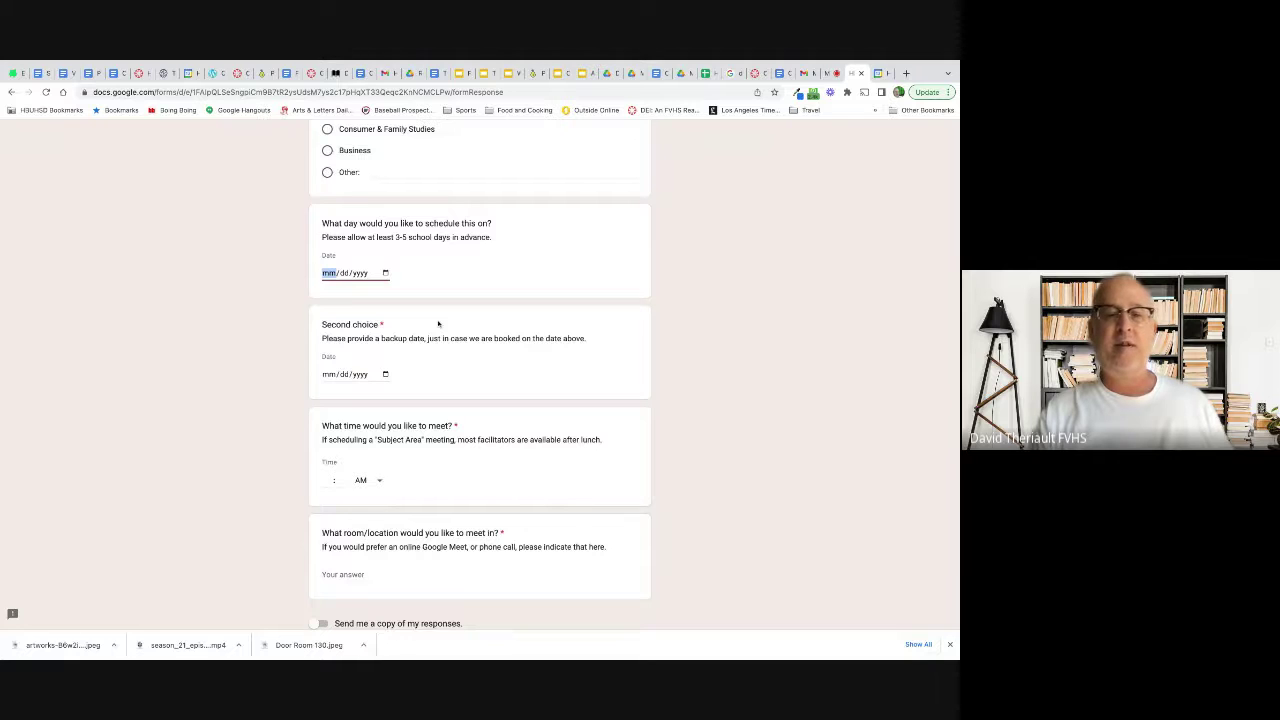
click(440, 350)
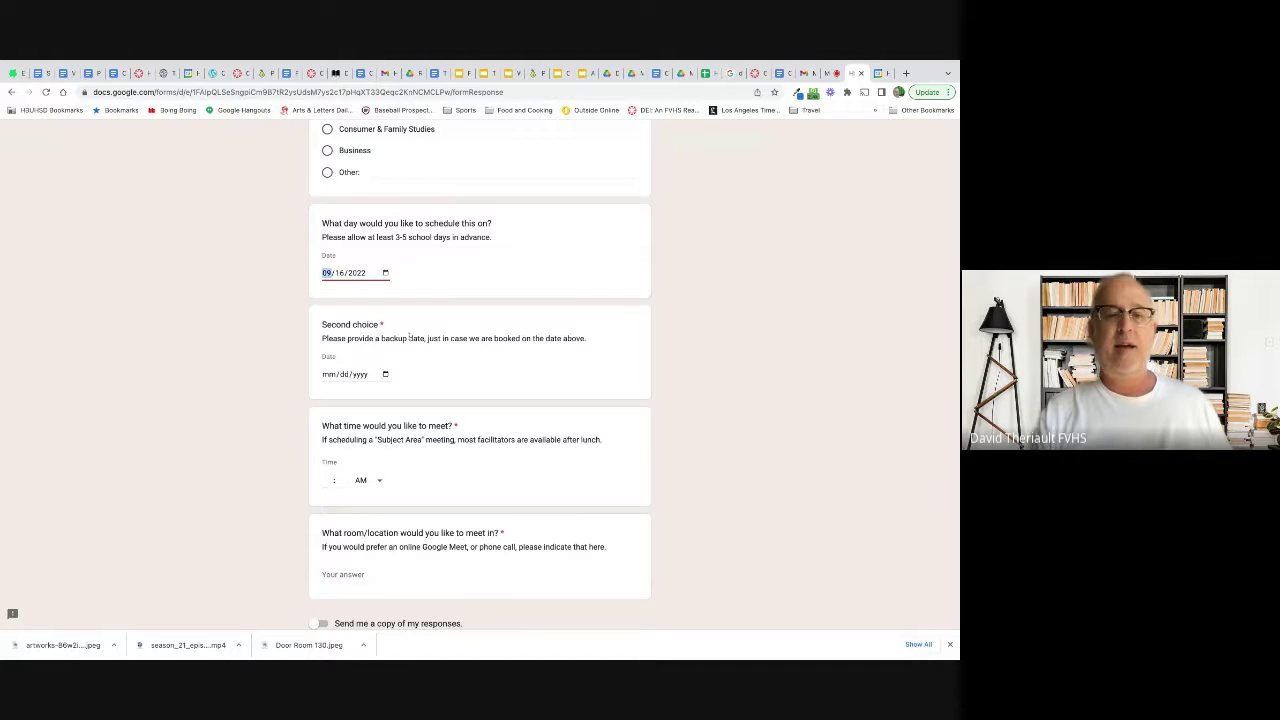
click(385, 374)
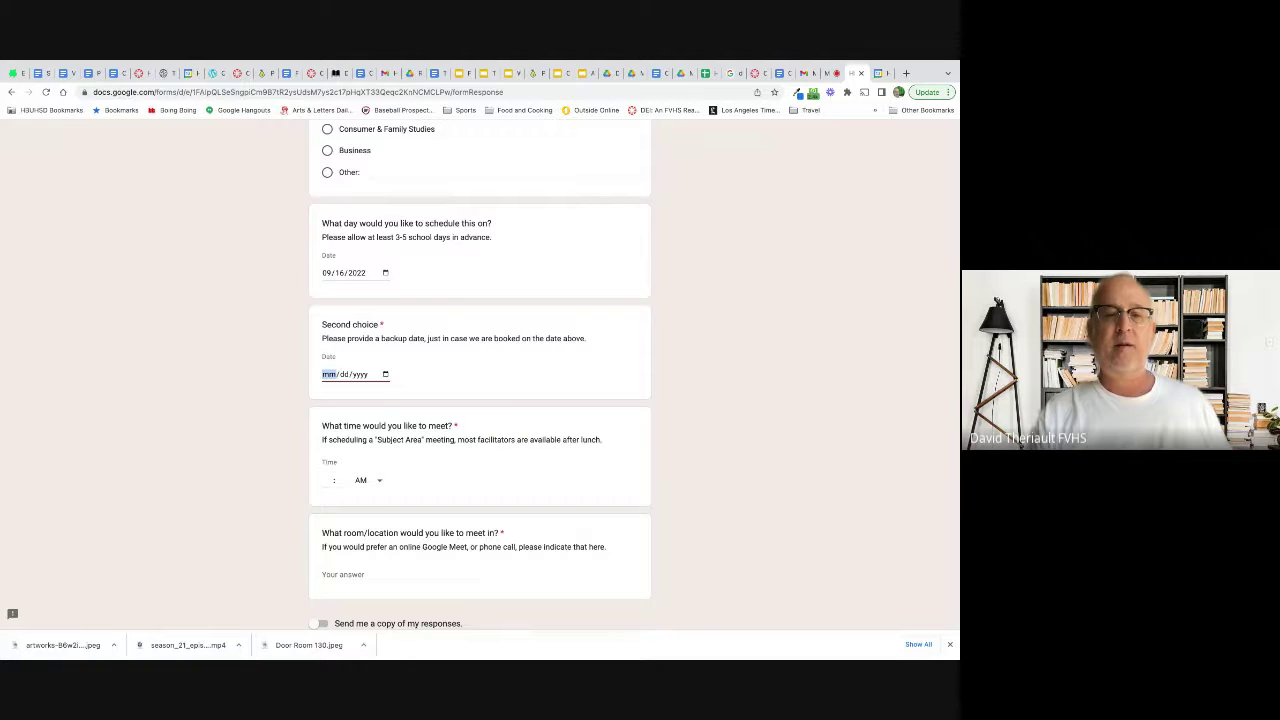
click(450, 476)
scroll(538, 360, down, 1)
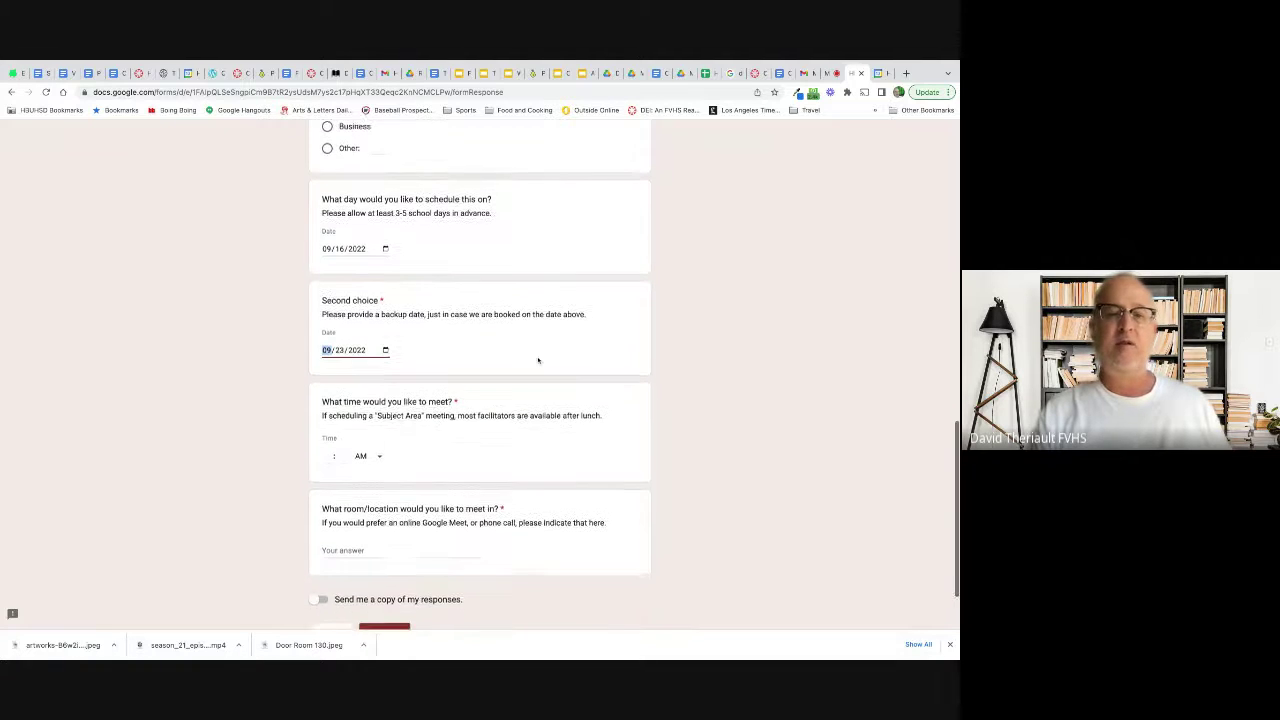
scroll(538, 360, down, 1)
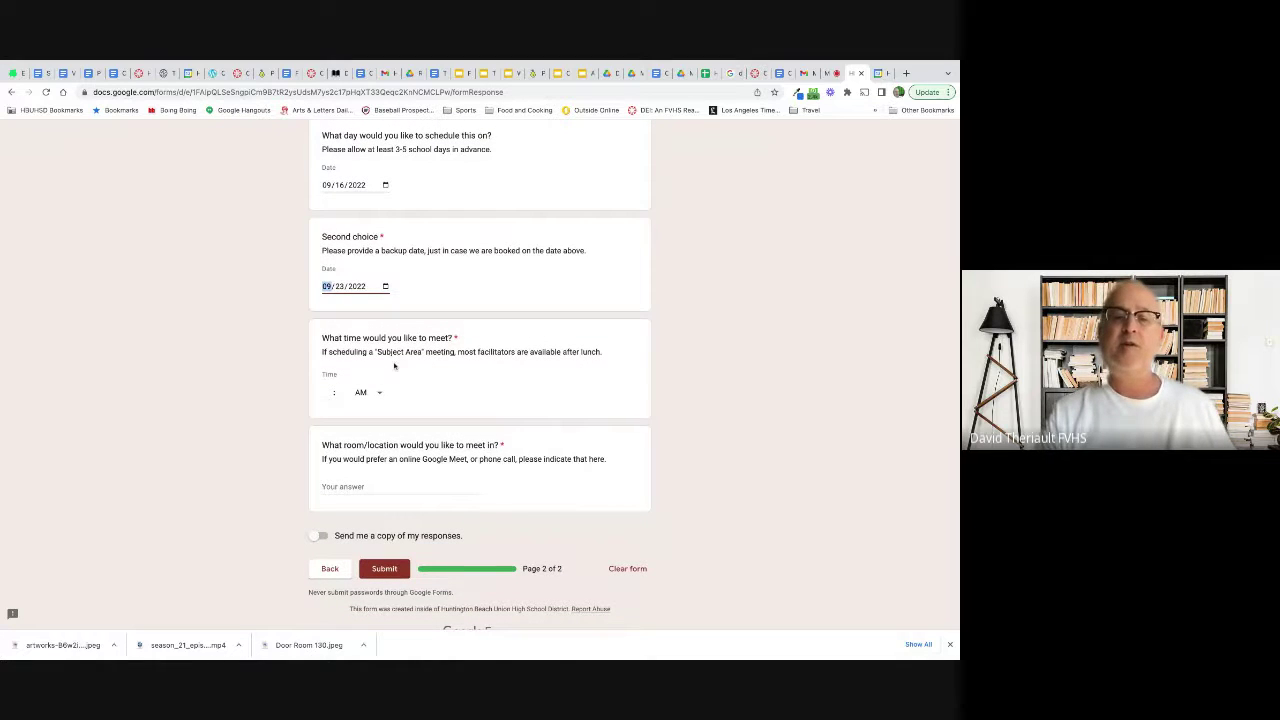
click(367, 392)
Step: Set the meeting time to 02:30 PM
click(360, 417)
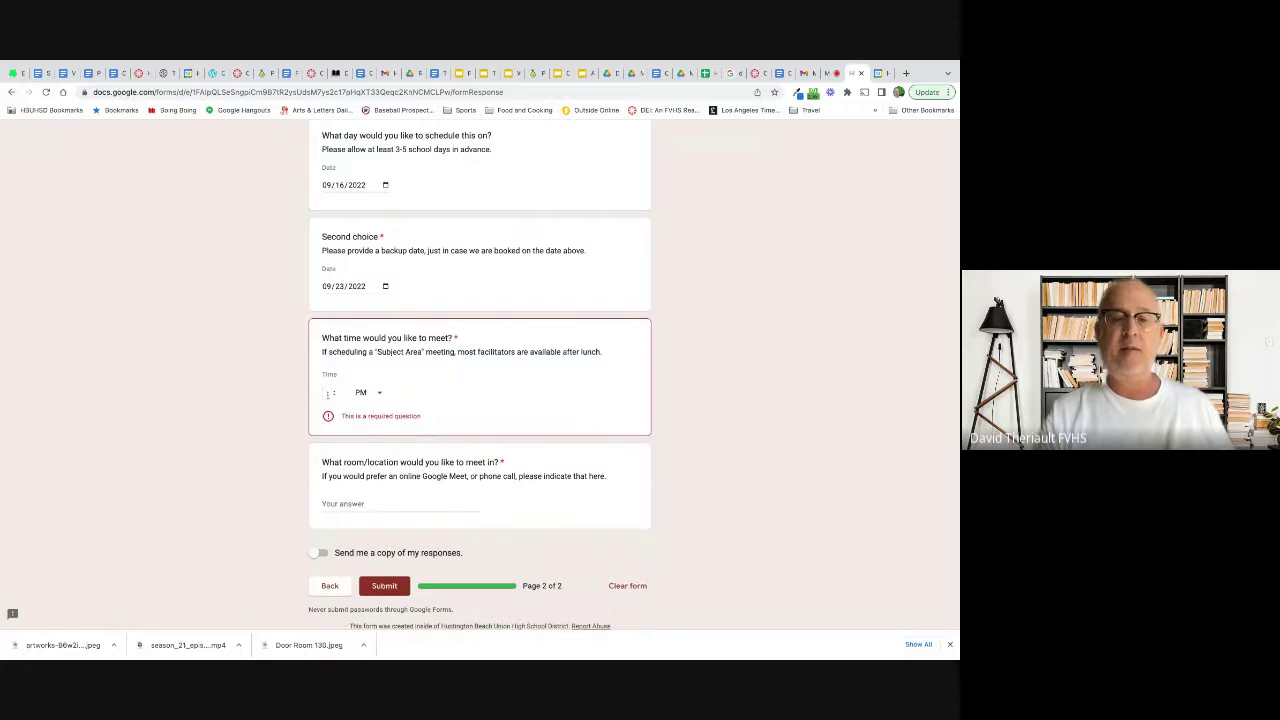
click(326, 393)
text(2)
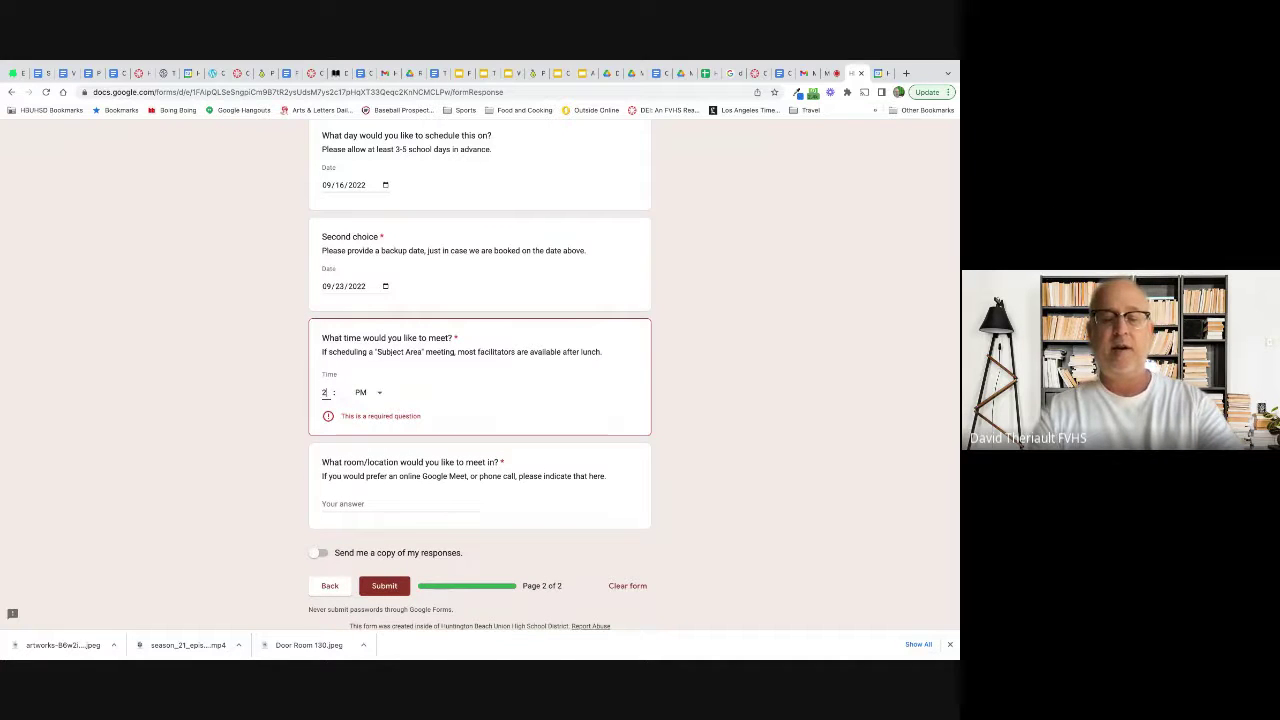
click(344, 393)
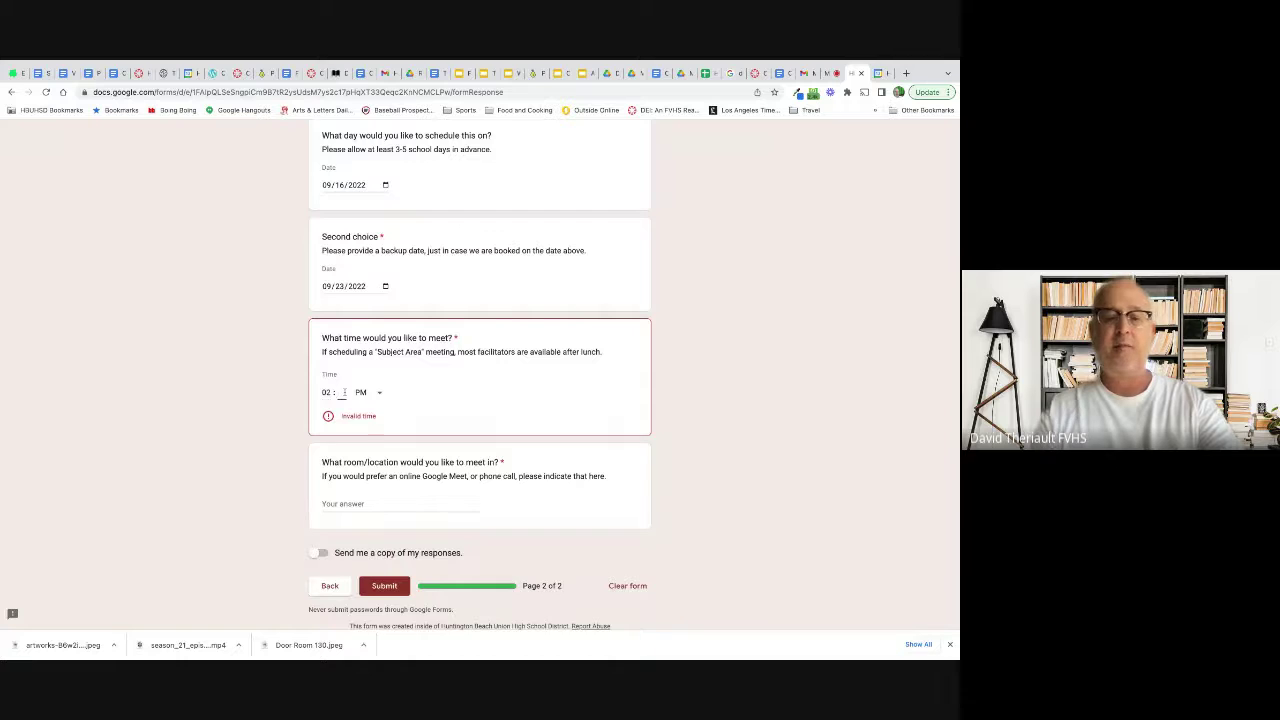
text(30)
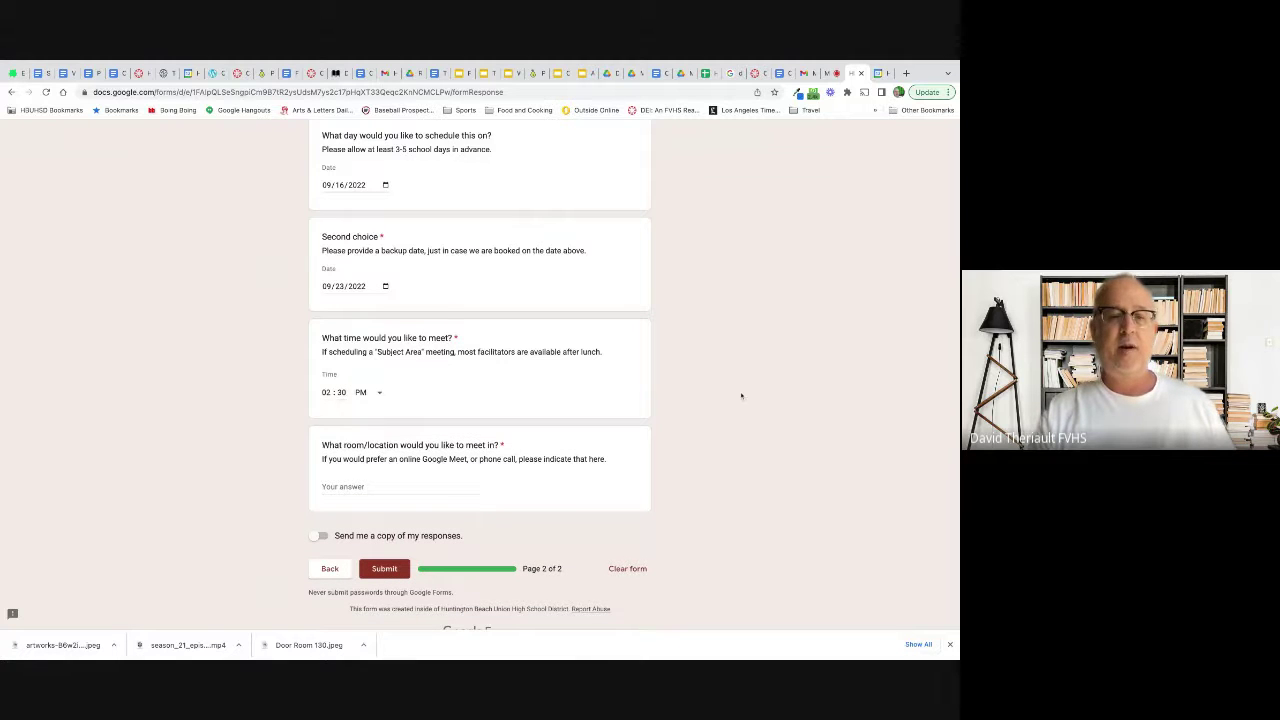
Step: Enter room 130 and turn on sending a copy of the responses
scroll(683, 437, down, 1)
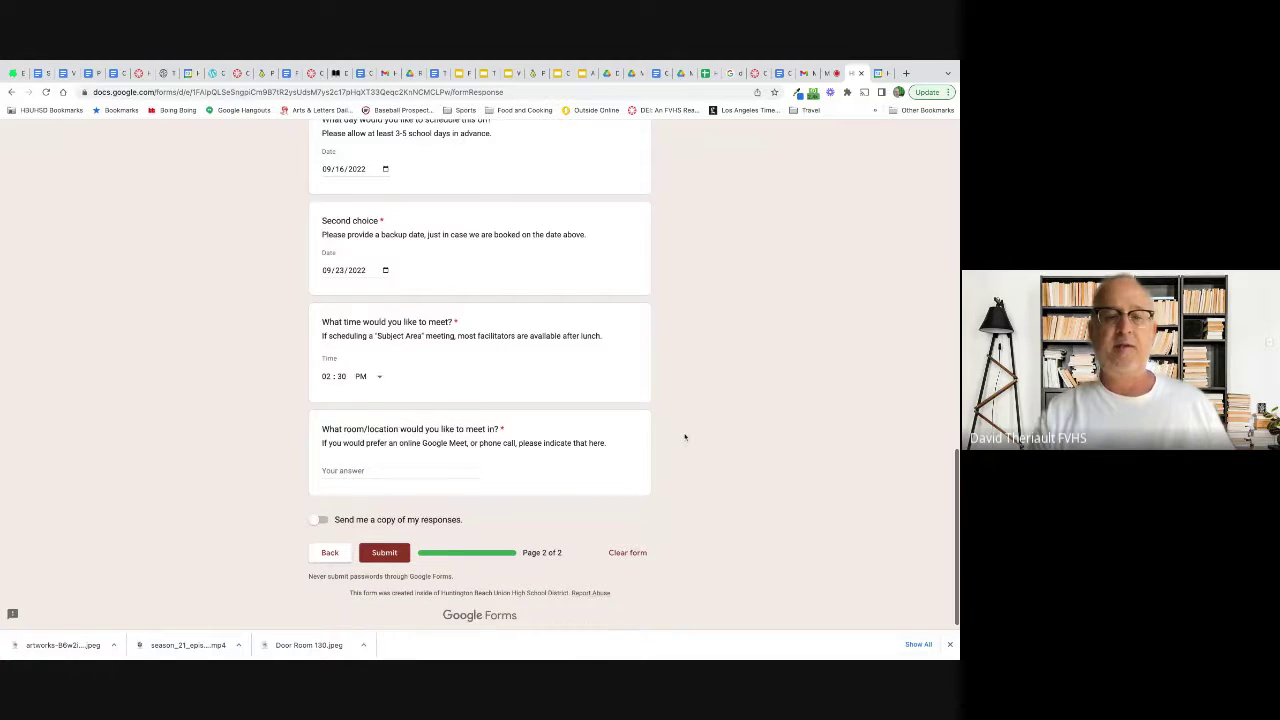
click(466, 467)
text(1)
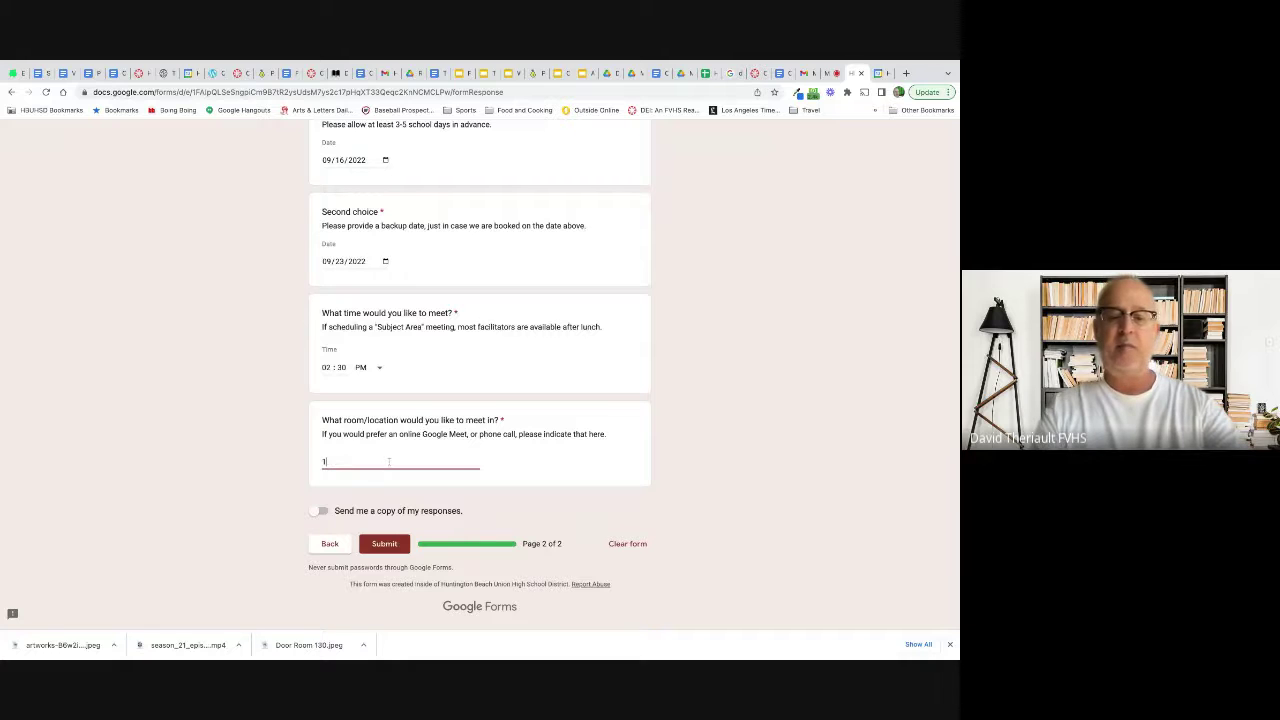
text(30)
click(799, 460)
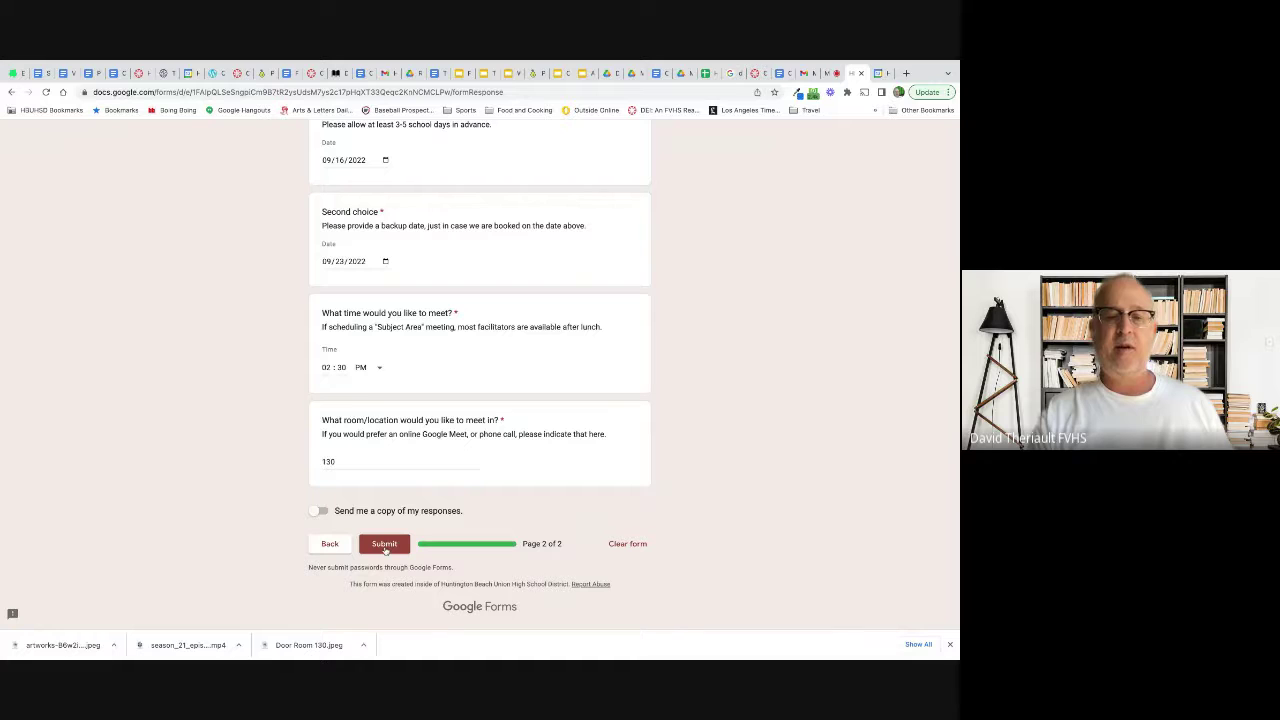
click(321, 511)
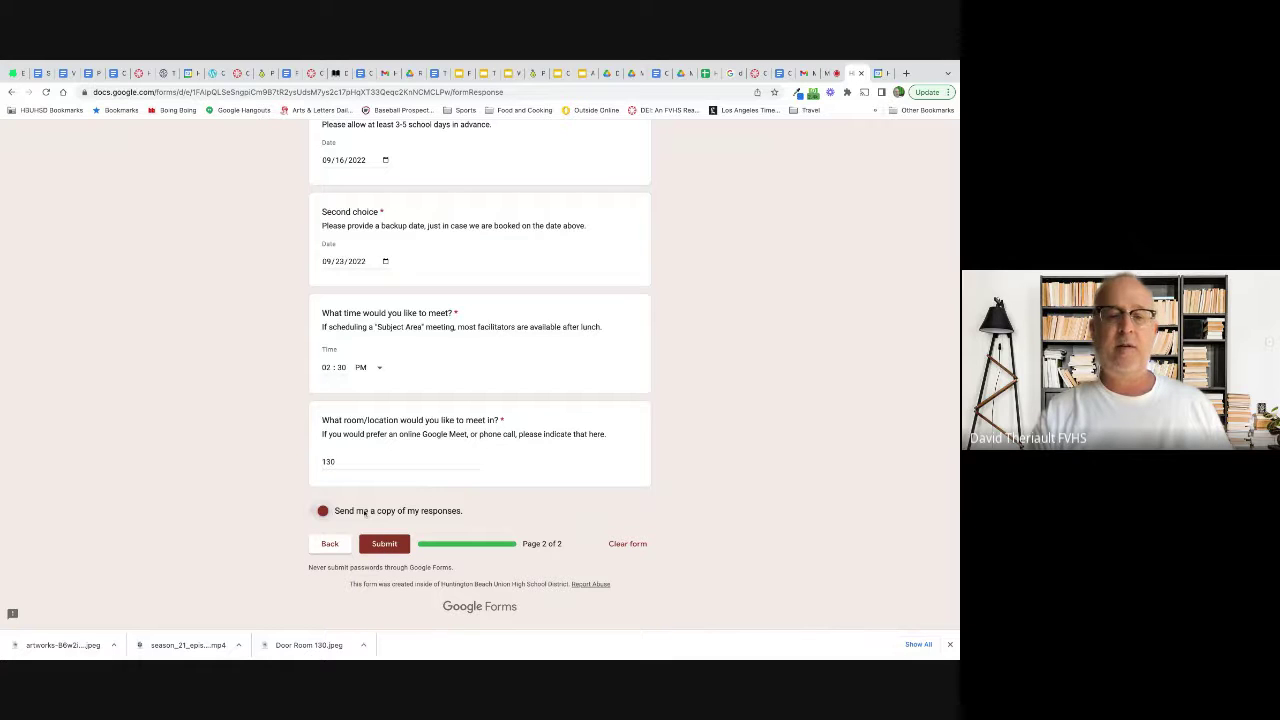
Step: Submit the request and return to the Google Meet tab showing the responses sheet
click(390, 547)
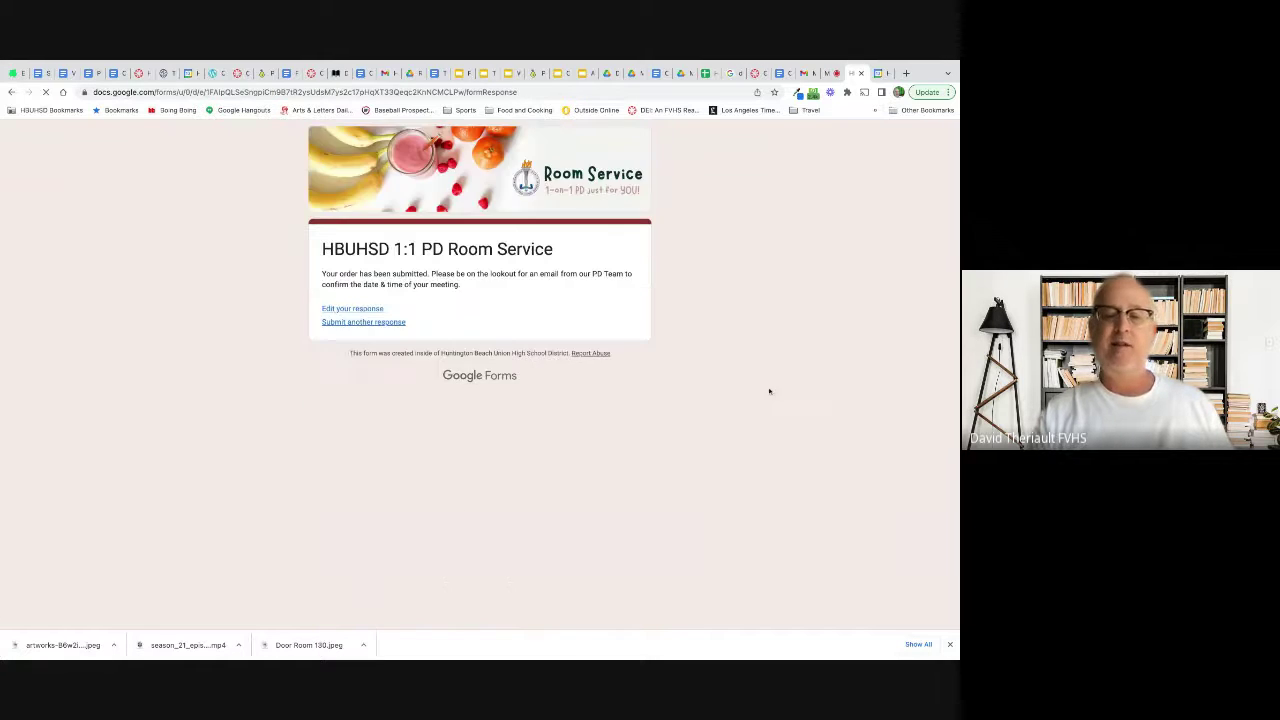
click(825, 73)
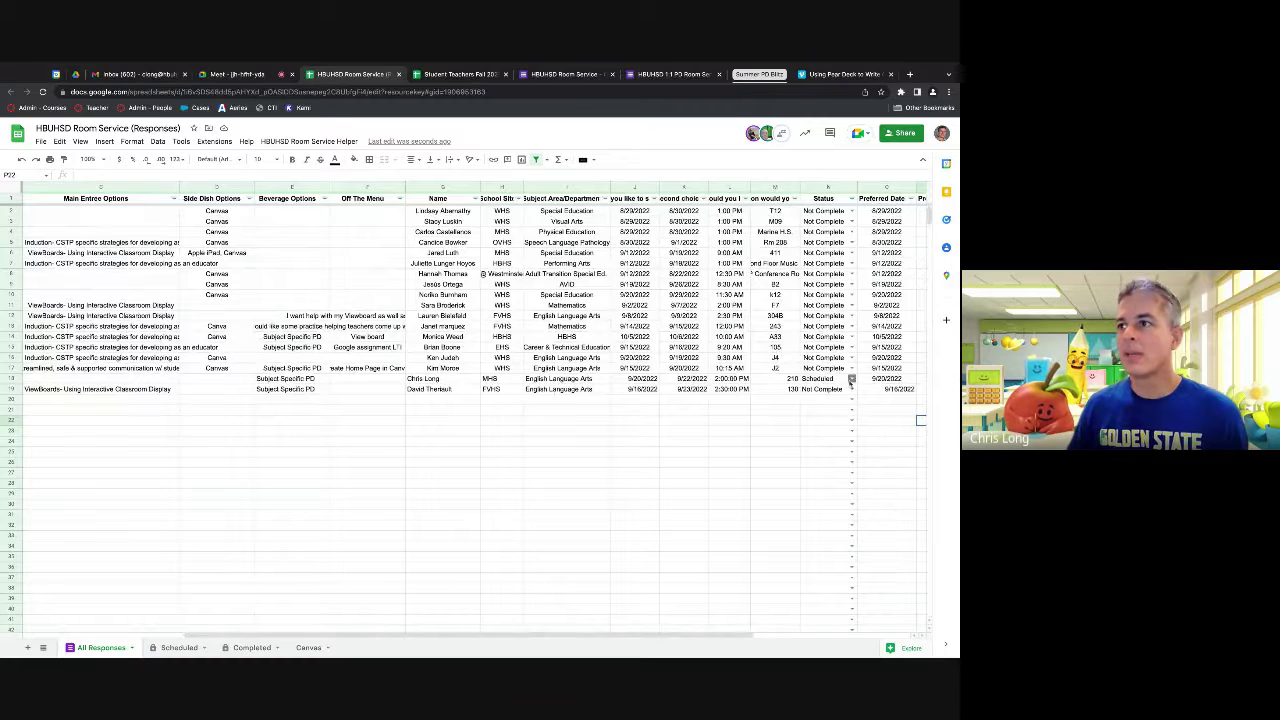
Step: Mark the row 18 request's status as Completed
click(852, 380)
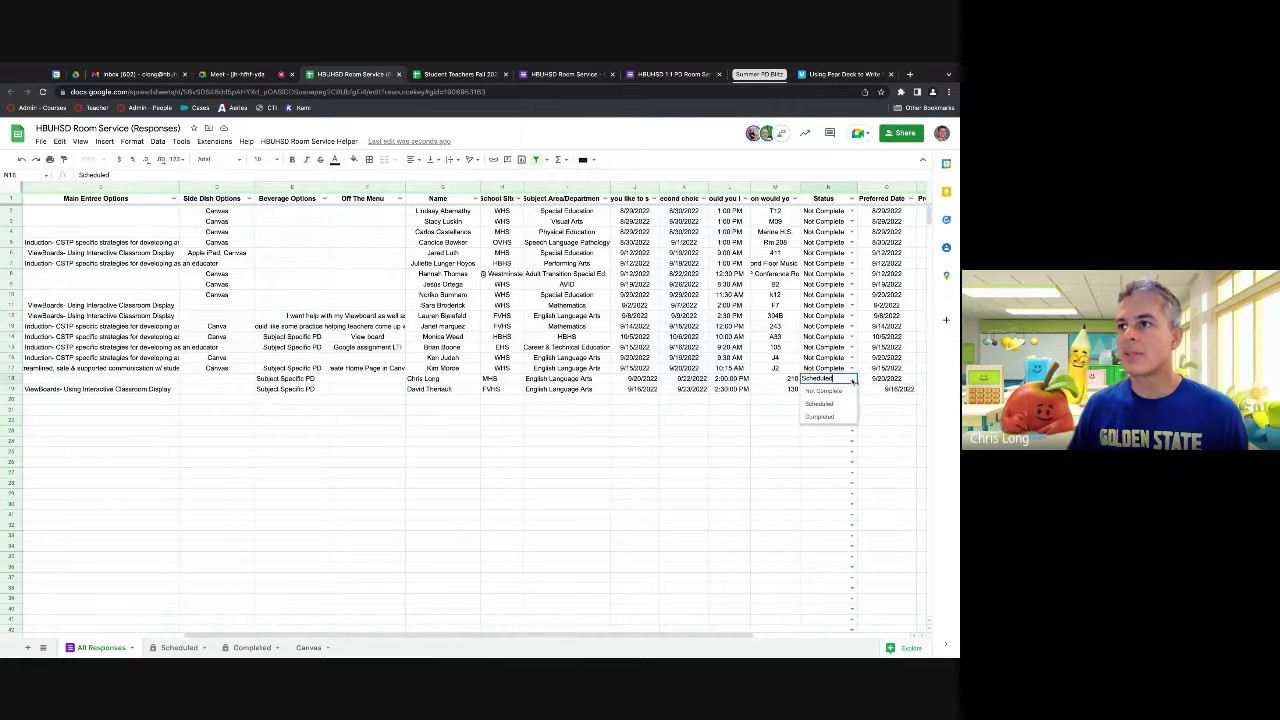
click(820, 416)
click(645, 517)
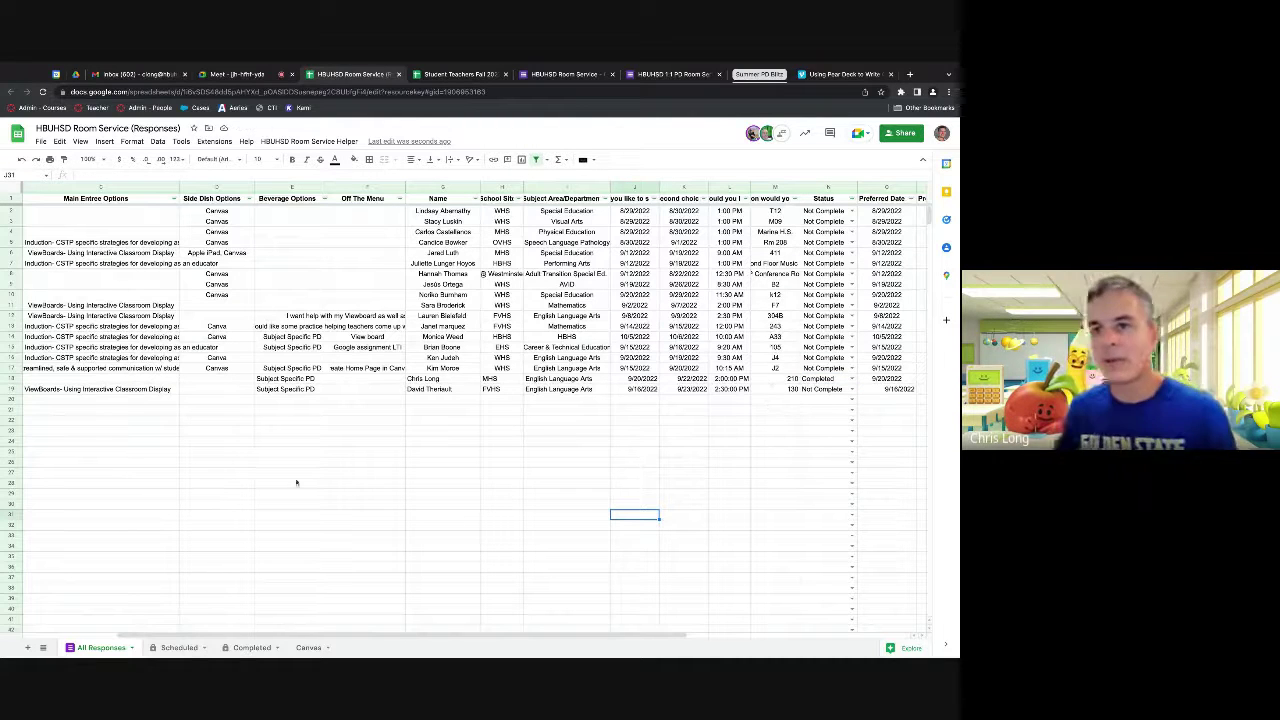
Step: Scroll to row 19's Status and Lead columns and select its Lead cell
scroll(284, 626, left, 3)
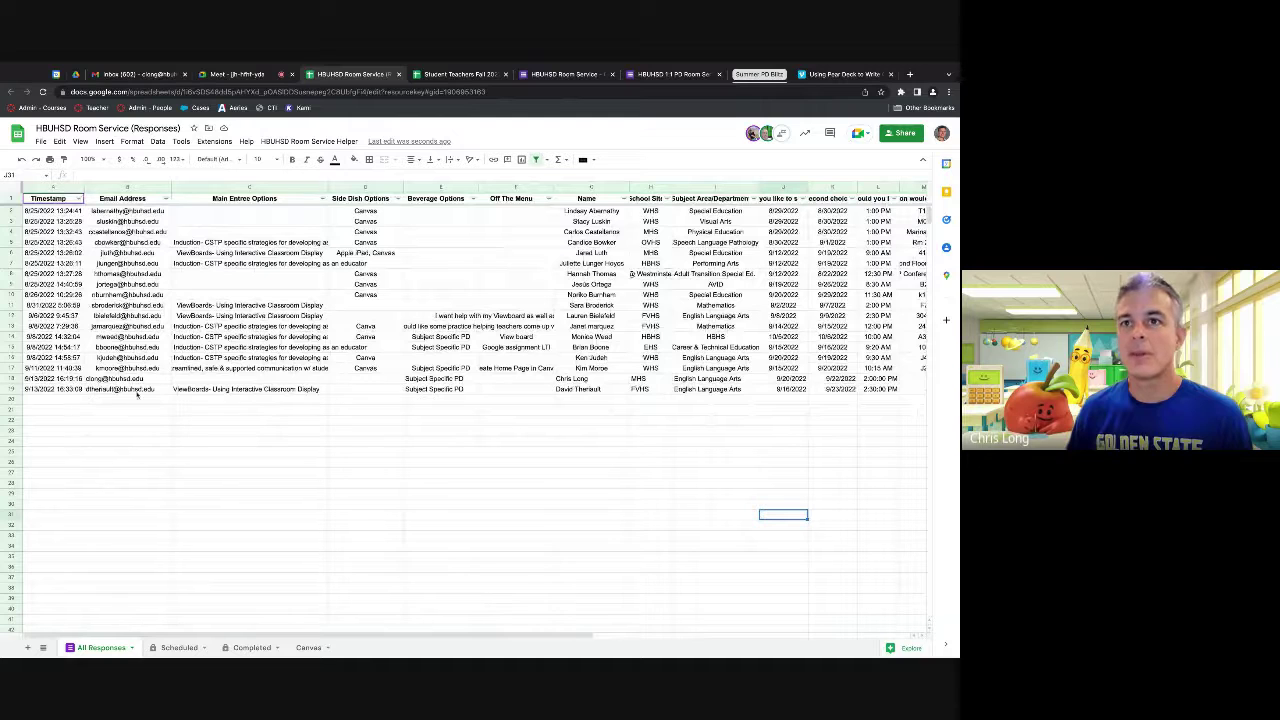
mouse_move(118, 390)
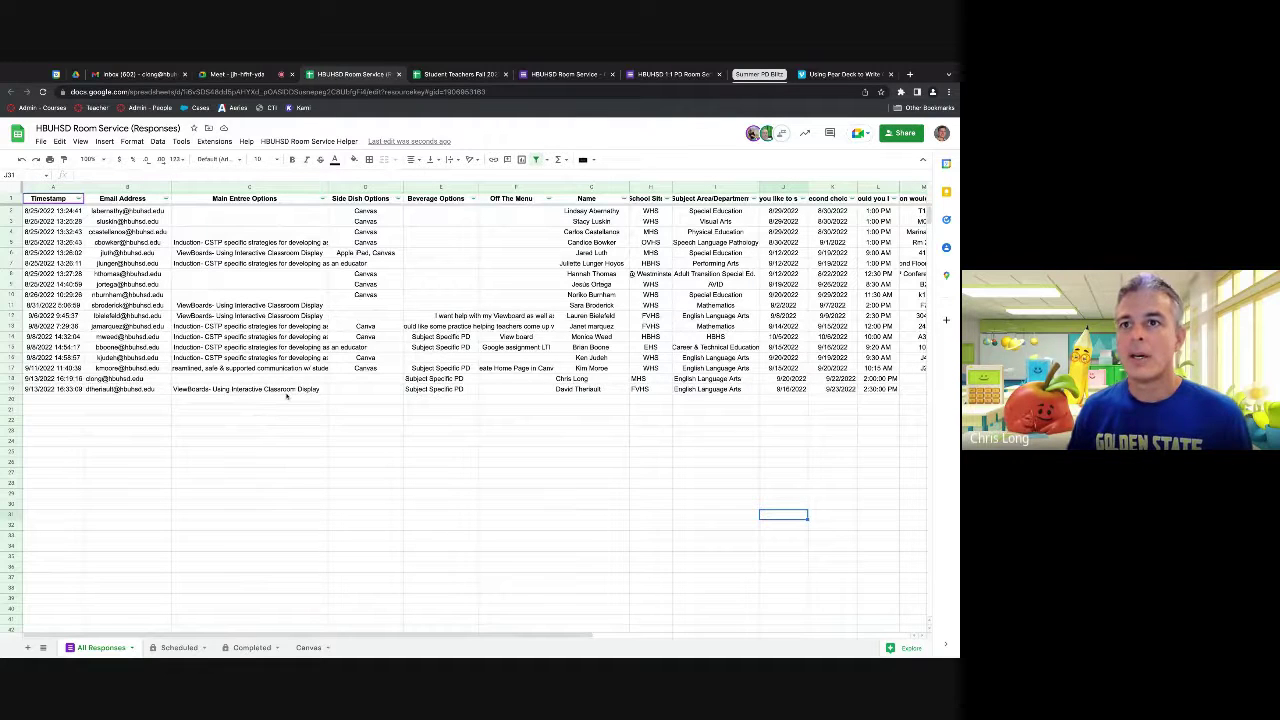
drag(459, 636, 686, 638)
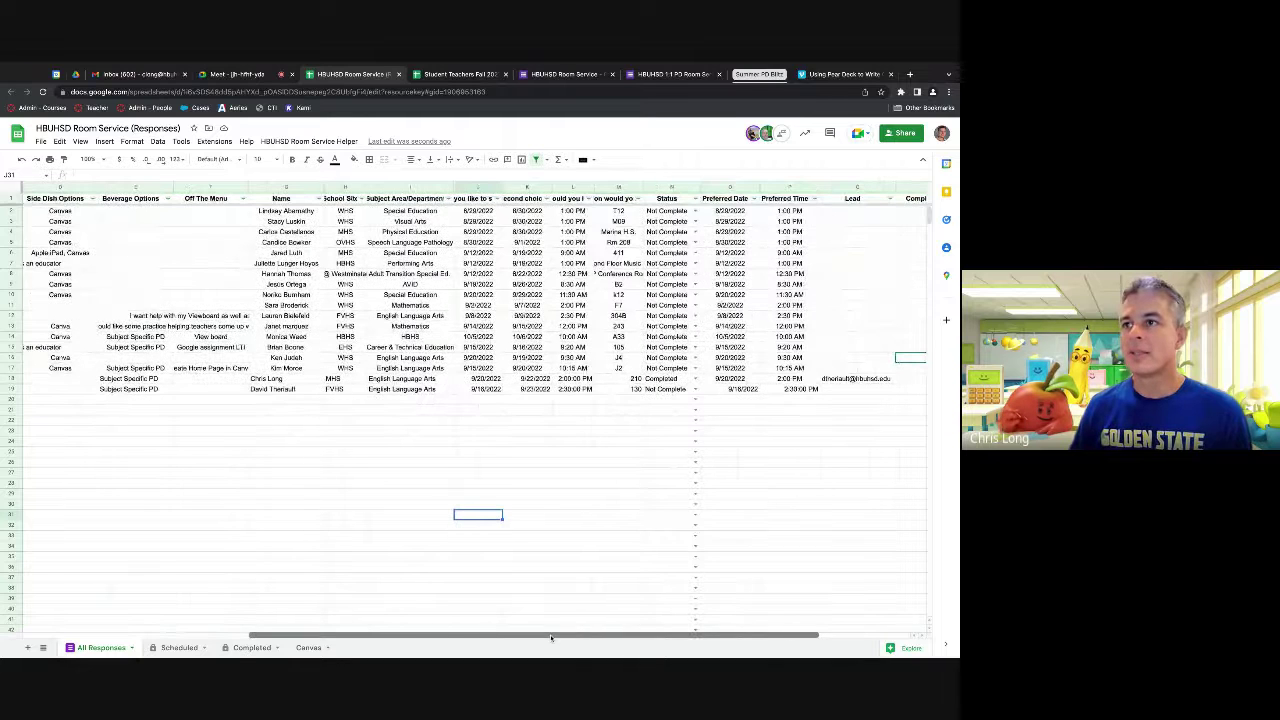
click(765, 390)
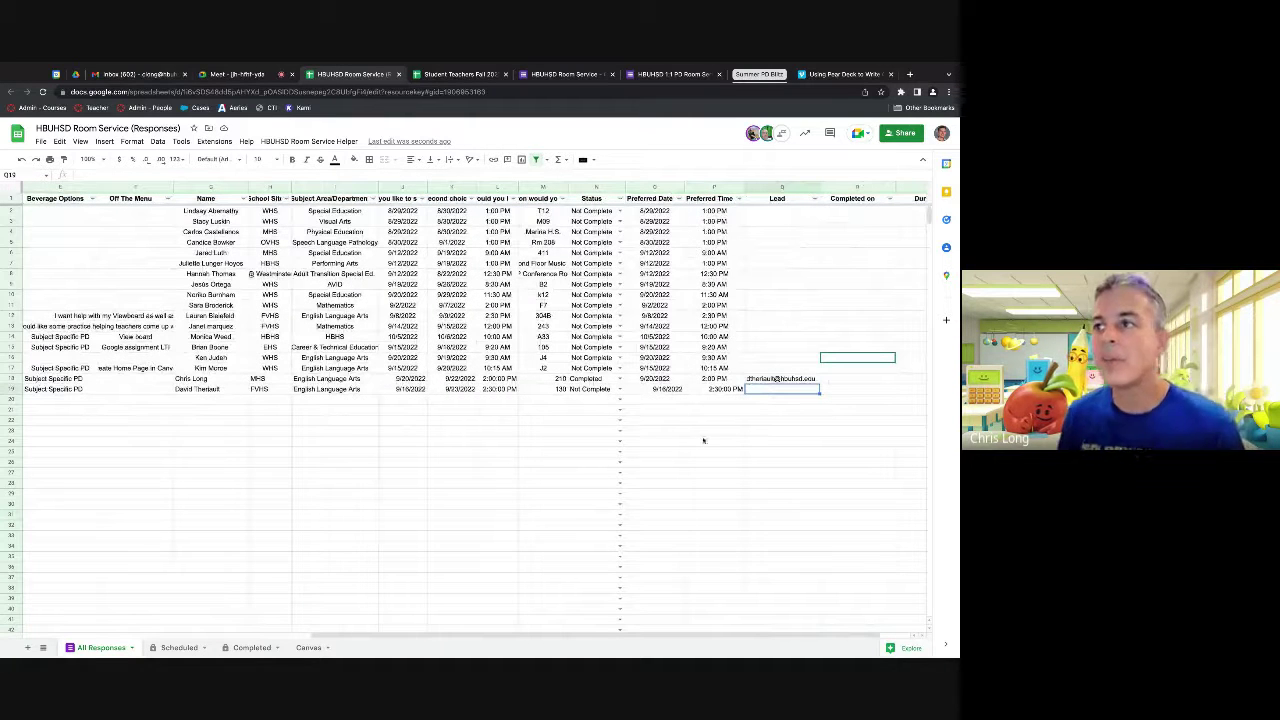
click(309, 141)
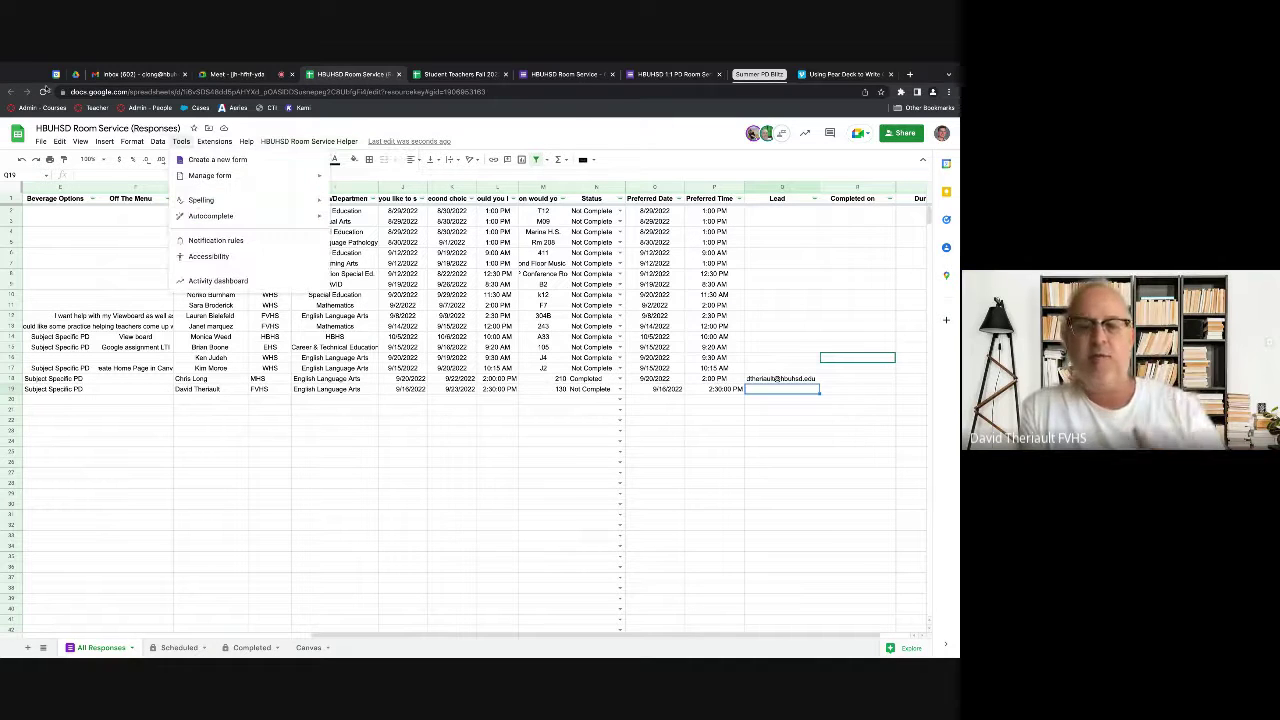
Step: Run Room Service Helper Step 1: Staging, then Step 2: Generate Calendar Event
click(42, 91)
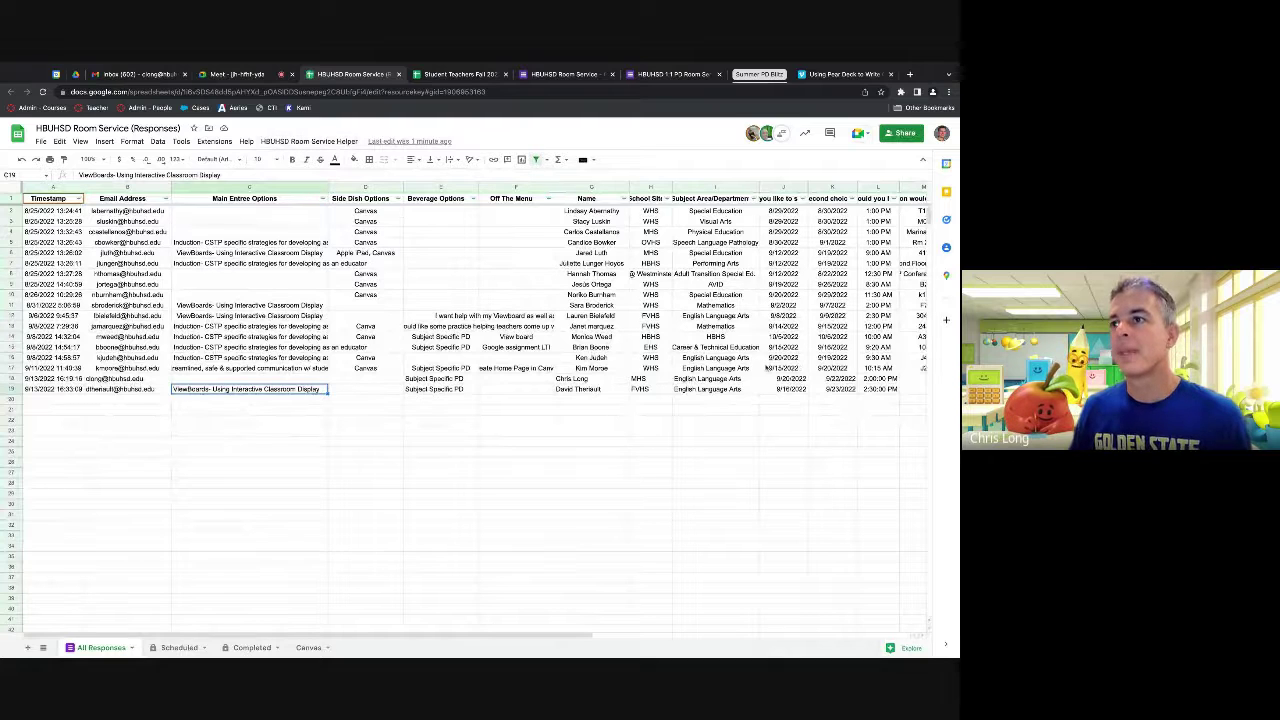
click(325, 142)
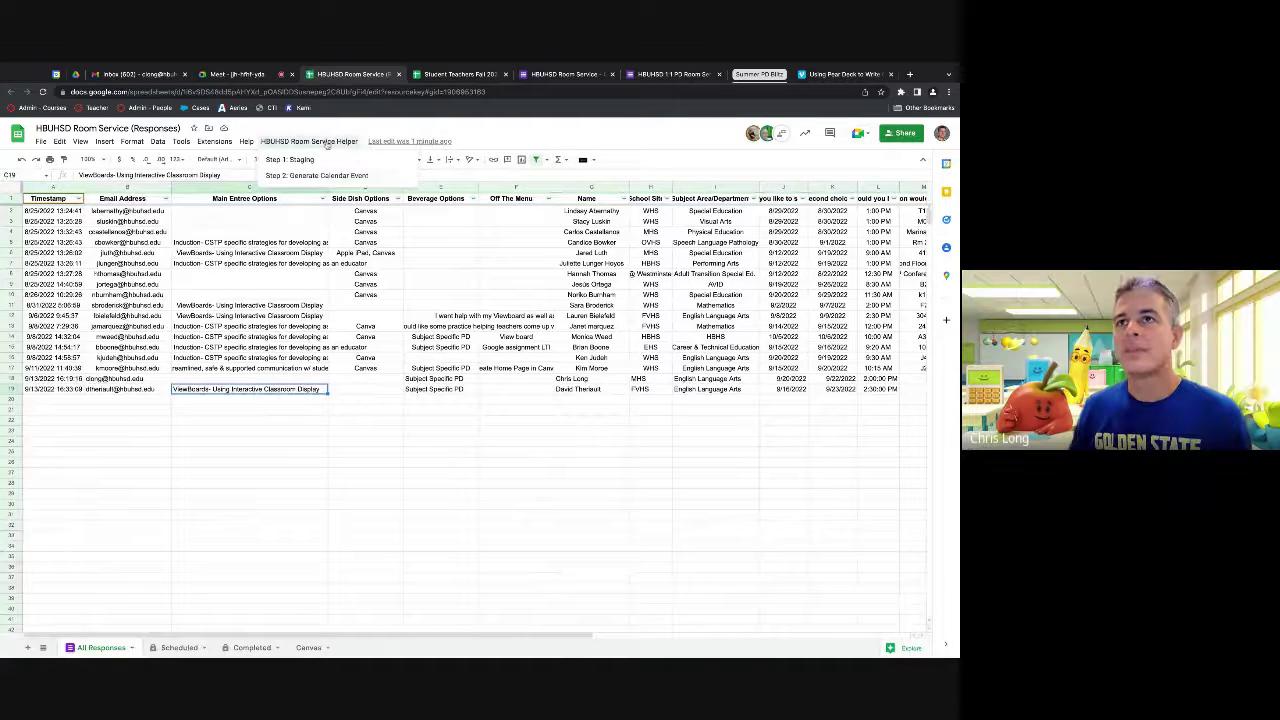
click(300, 160)
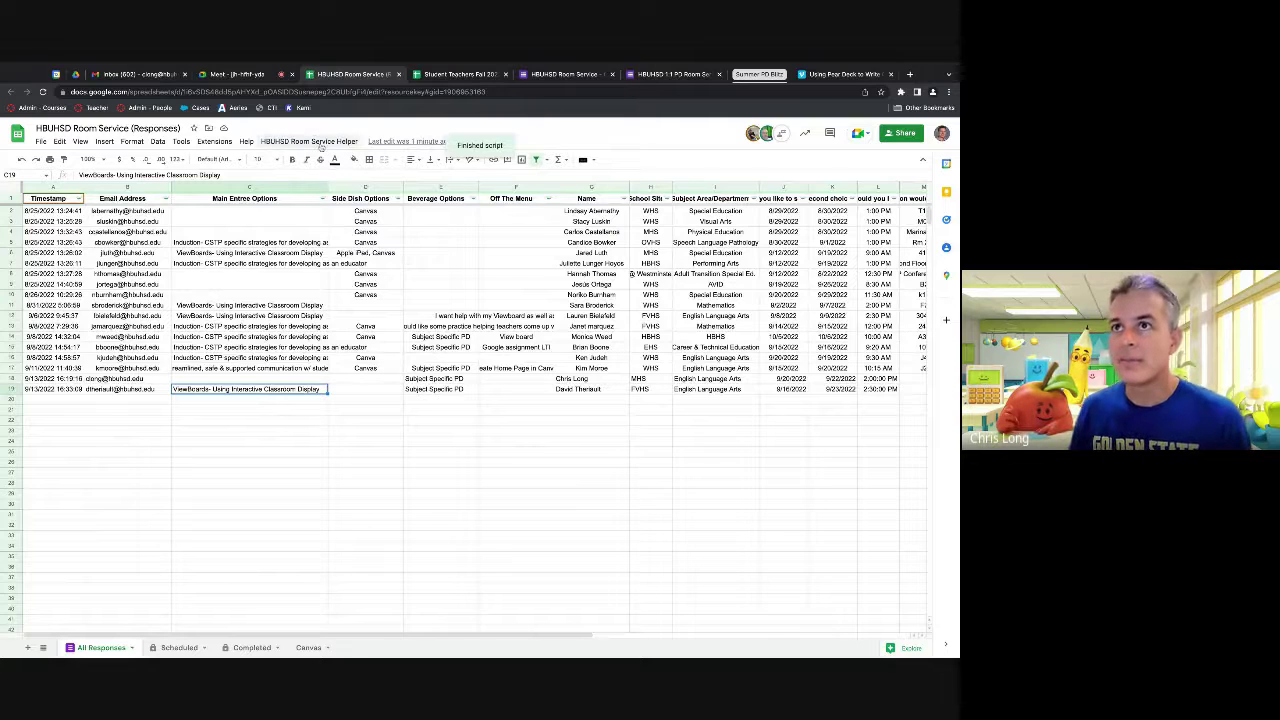
click(318, 142)
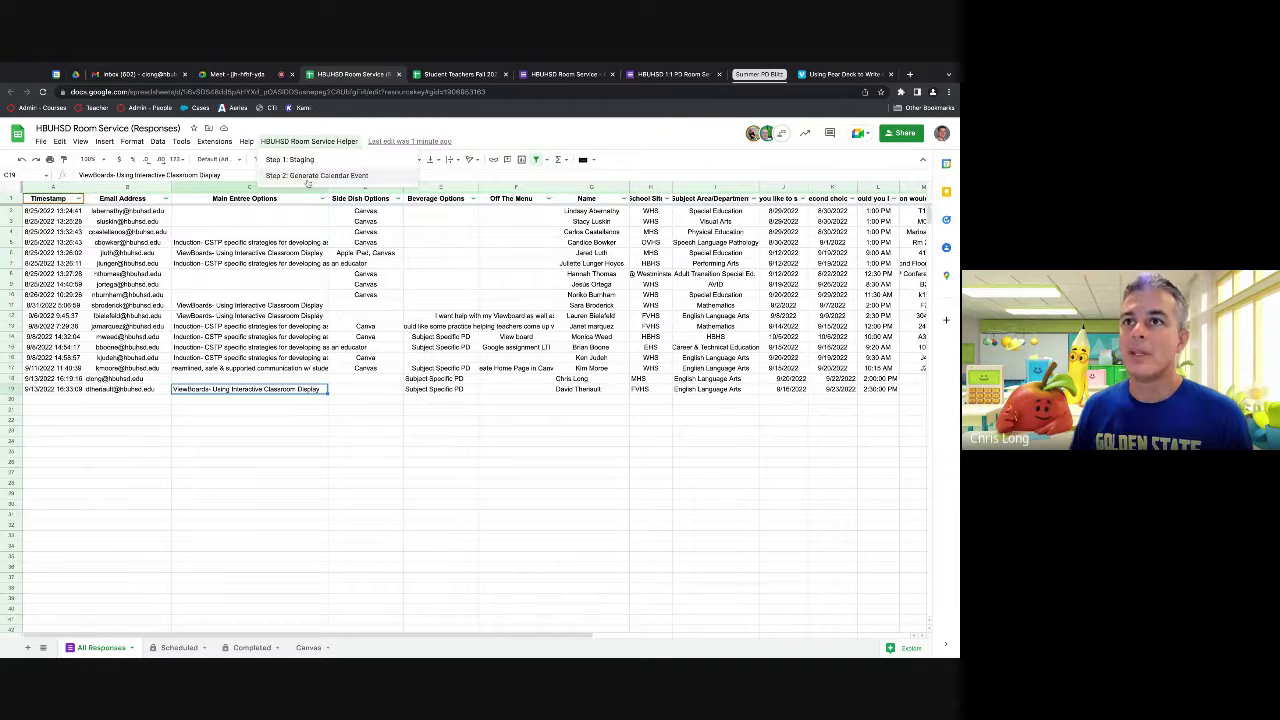
click(308, 176)
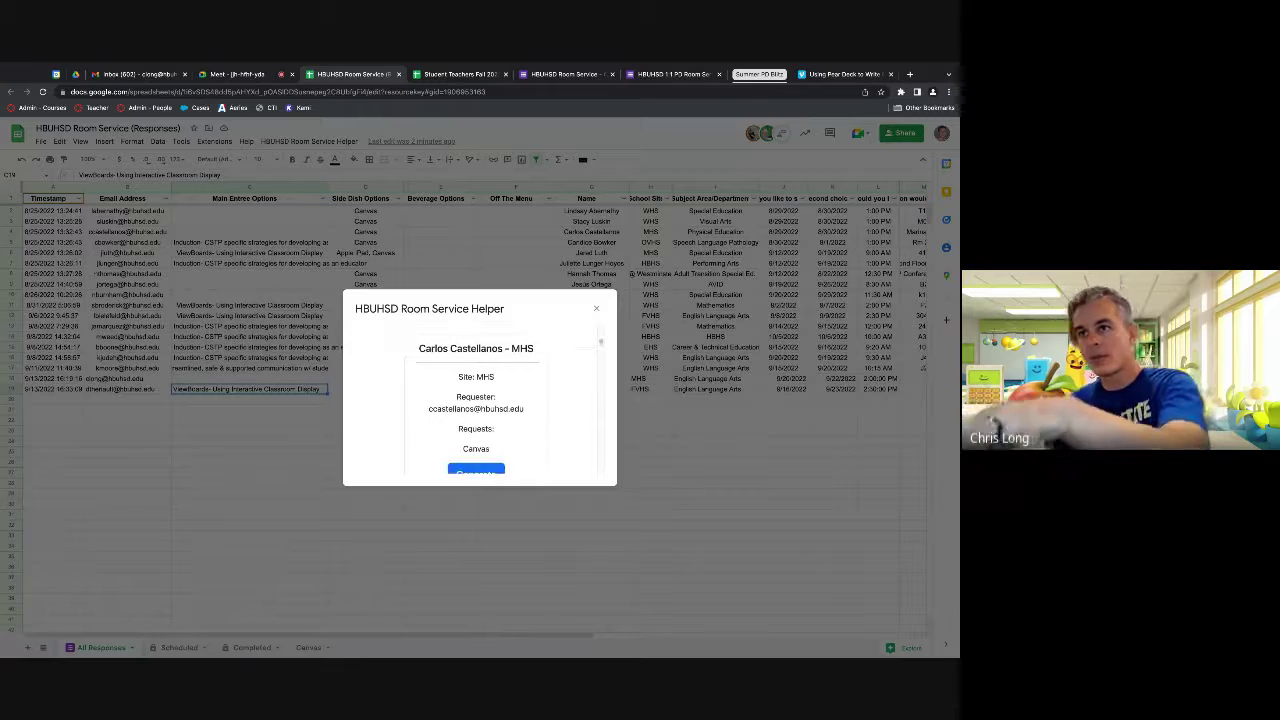
Step: Scroll the helper dialog to the FVHS request and choose Generate for it
scroll(480, 400, down, 15)
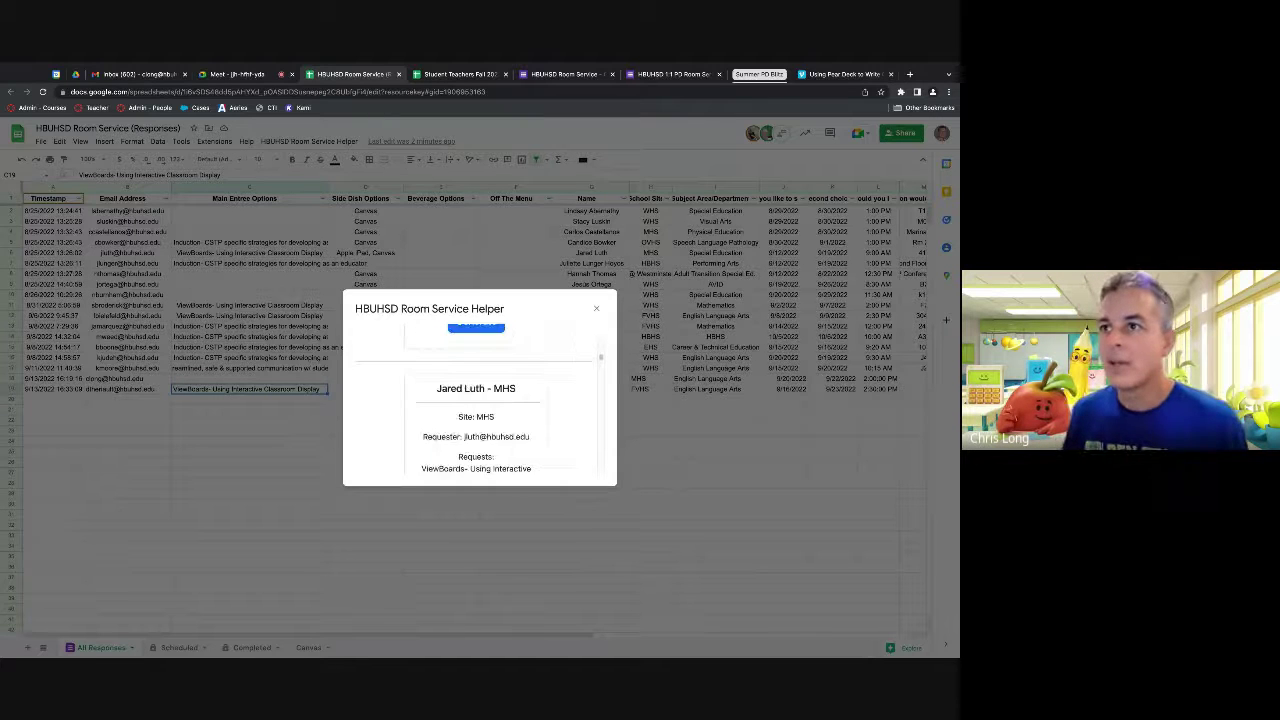
scroll(476, 400, down, 15)
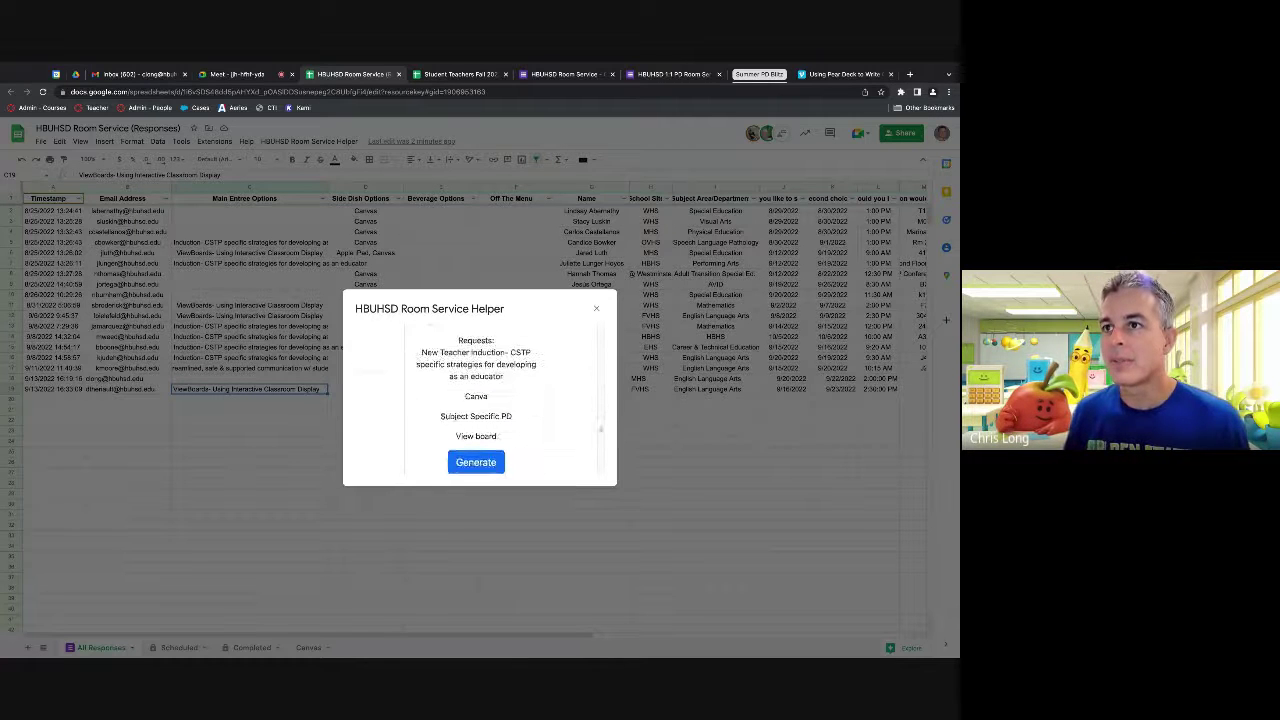
scroll(476, 400, down, 10)
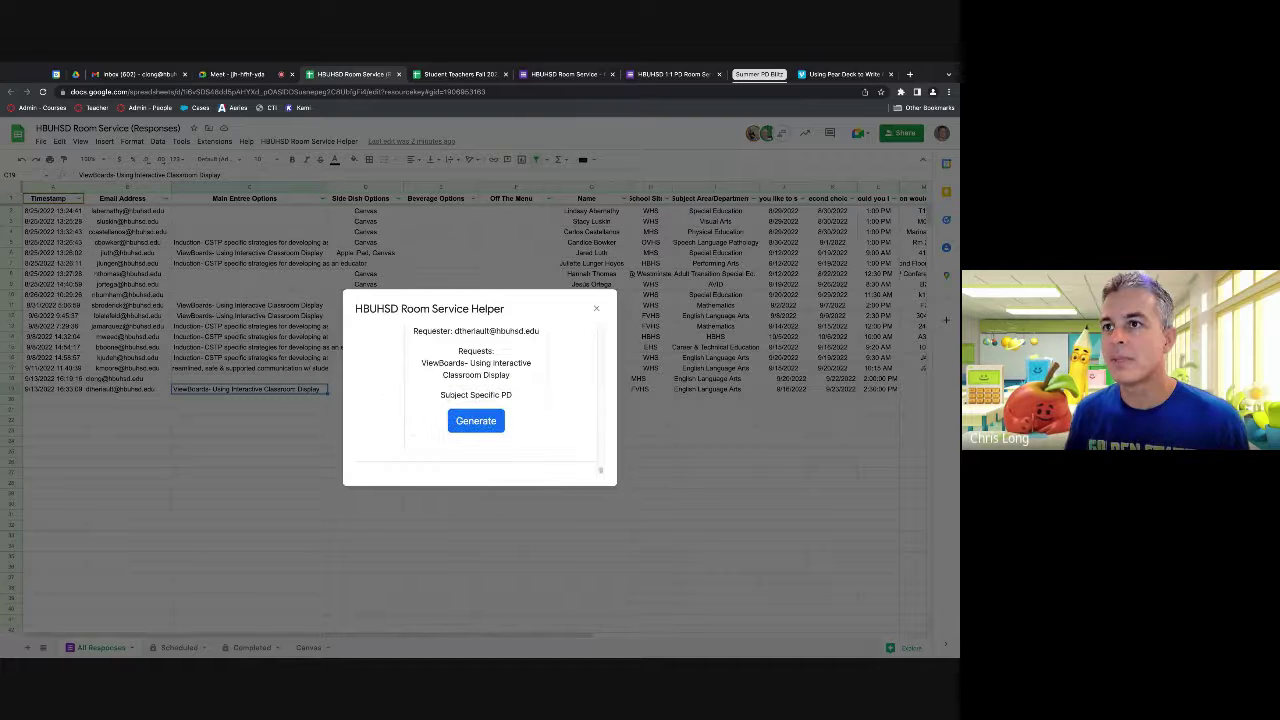
scroll(480, 400, up, 3)
scroll(480, 400, down, 2)
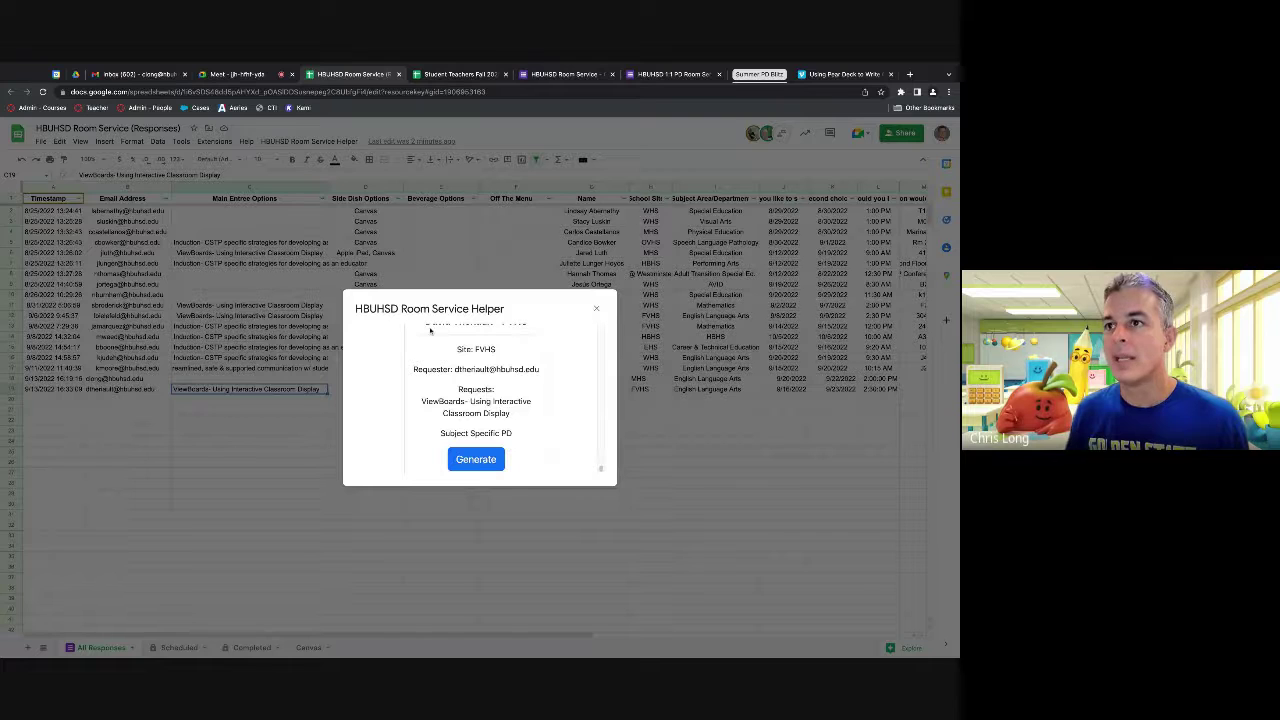
click(476, 460)
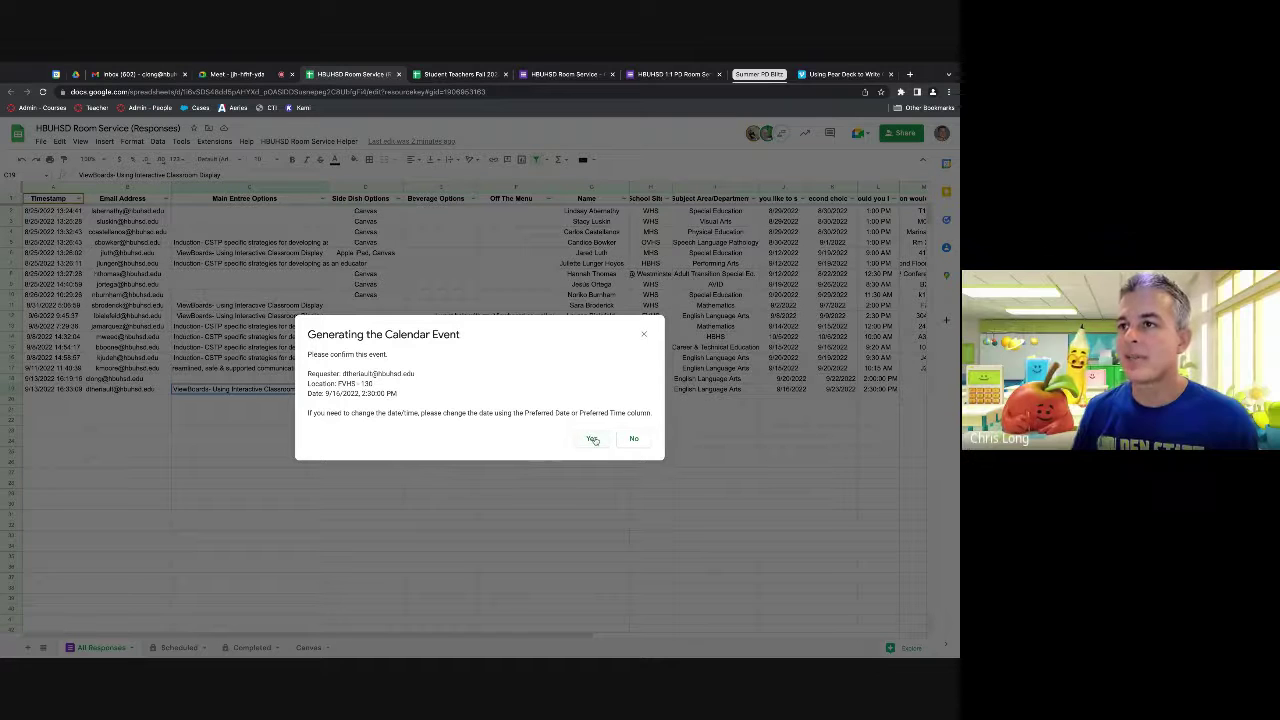
Step: Confirm the FVHS event for 9/16/2022 at 2:30 PM and acknowledge its creation
click(592, 440)
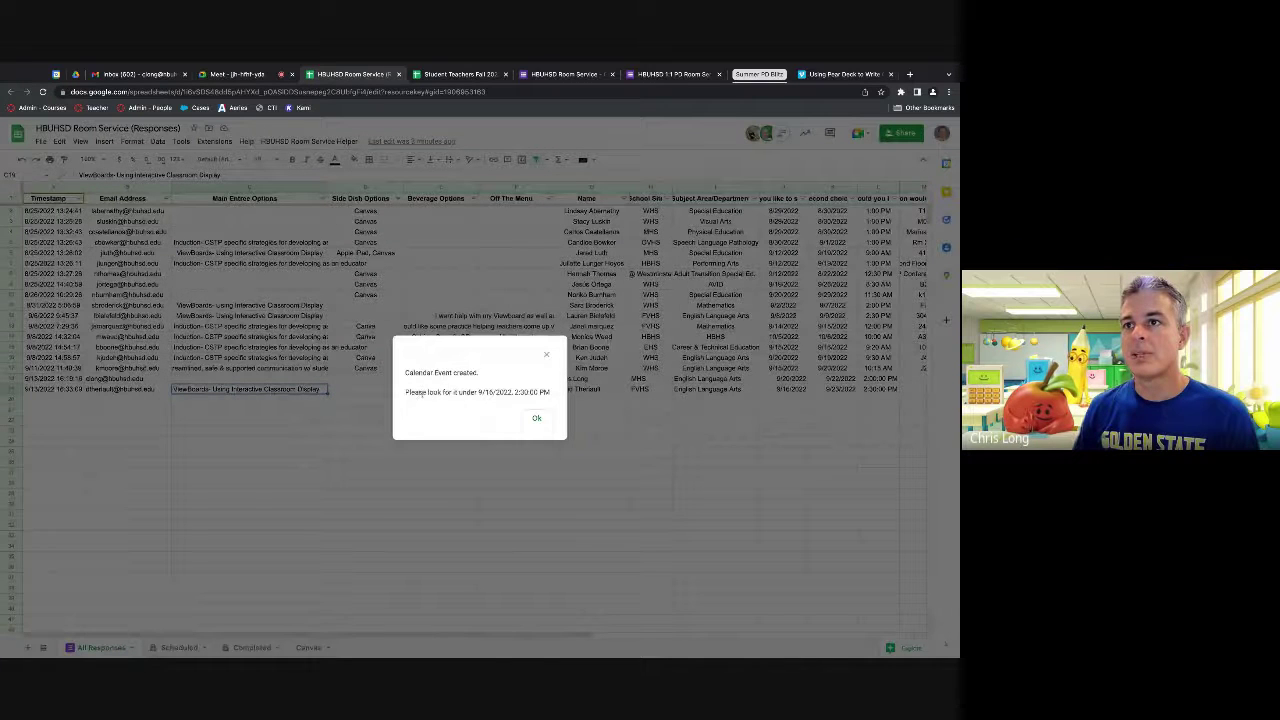
click(536, 418)
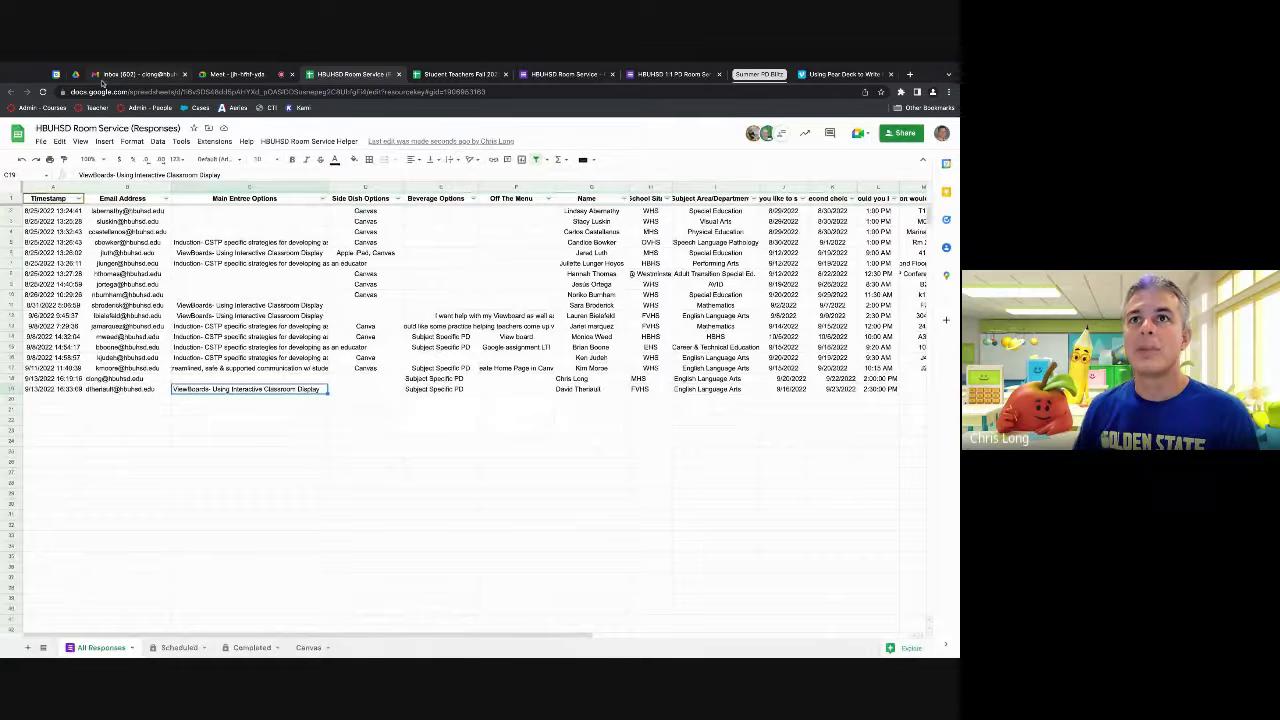
Step: View the FVHS / 130 Room Service event on Friday, September 16 in Day view
click(57, 74)
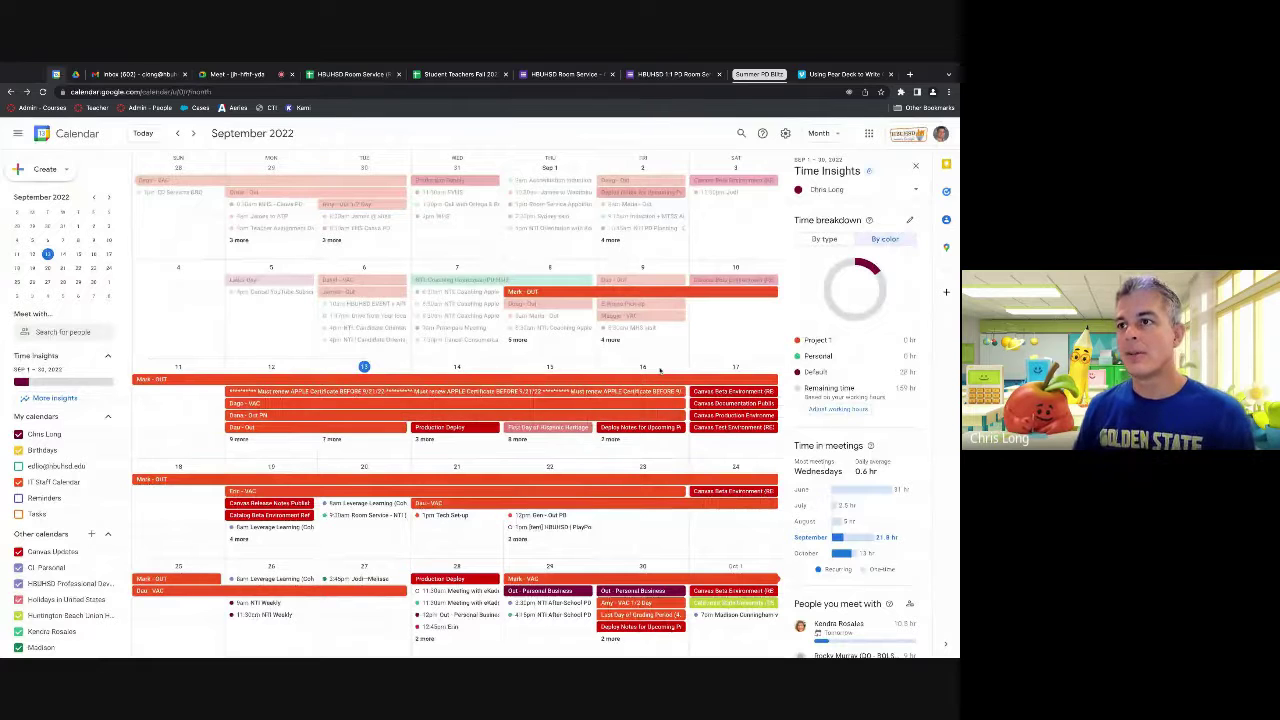
key(d)
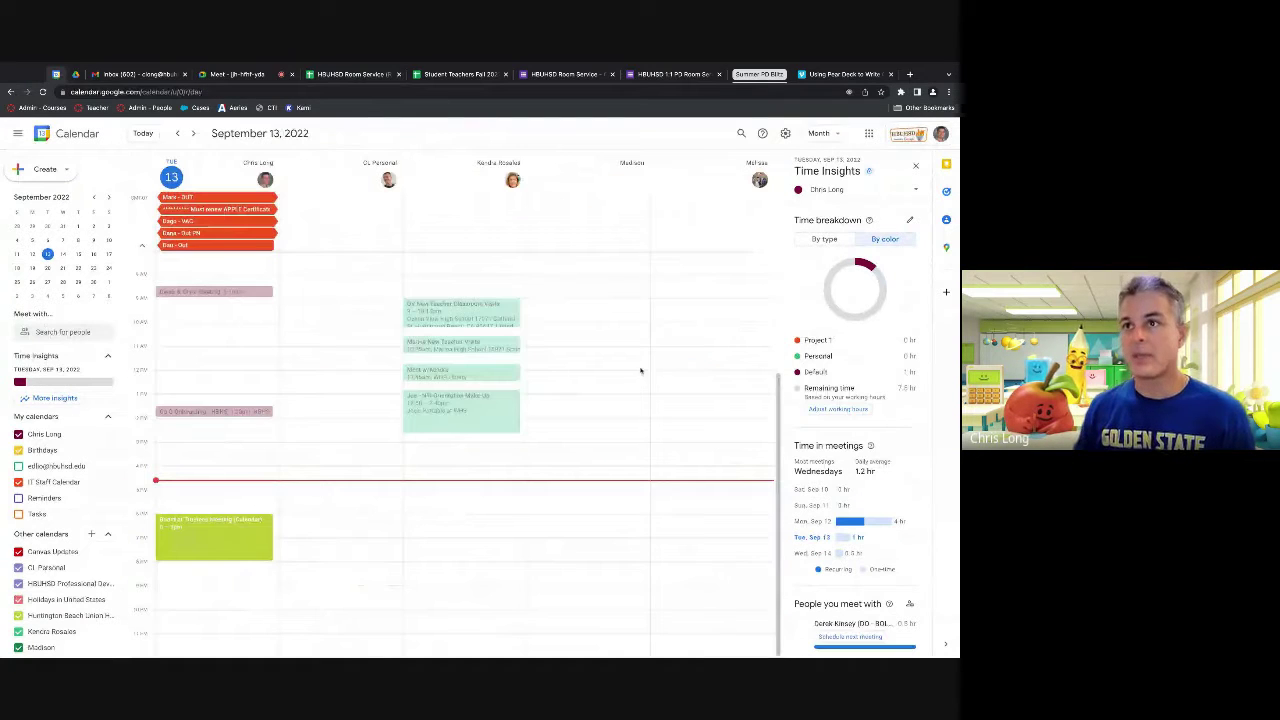
click(193, 133)
click(193, 133)
click(193, 133)
click(213, 440)
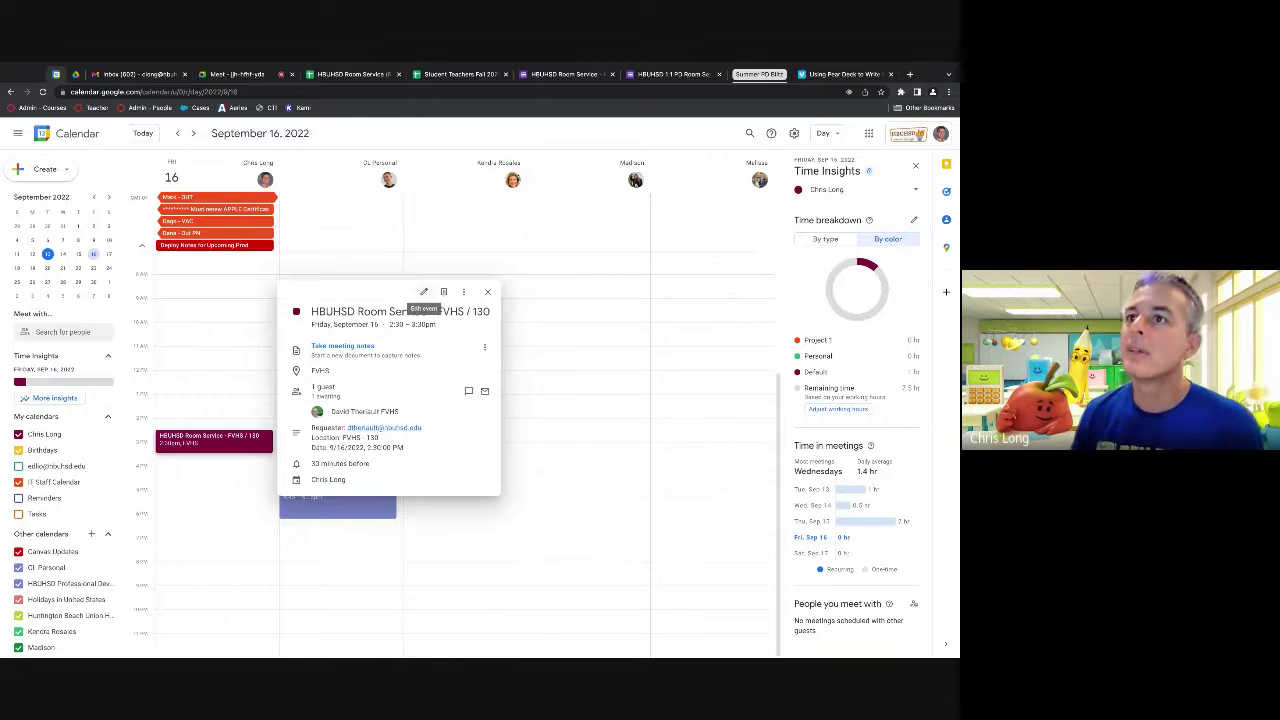
click(487, 292)
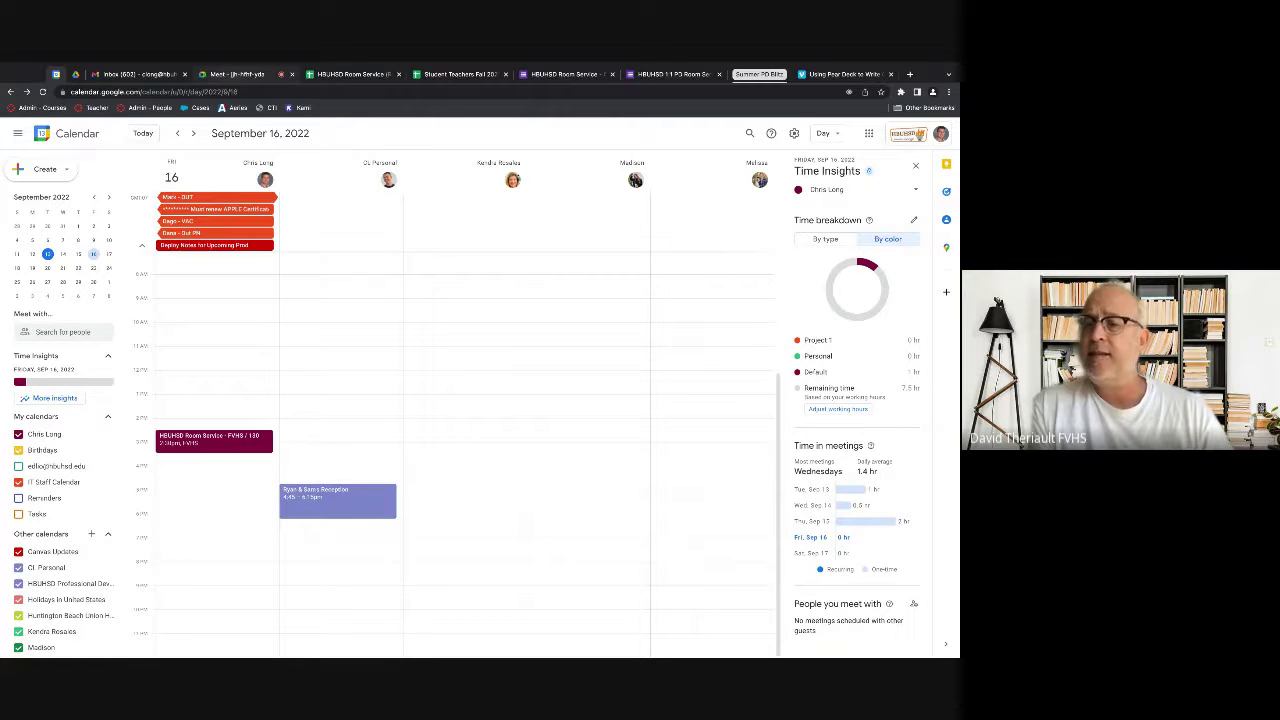
click(352, 74)
Step: Copy the backup date 9/23/2022 from K19 into Preferred Date cell O19
scroll(480, 410, right, 5)
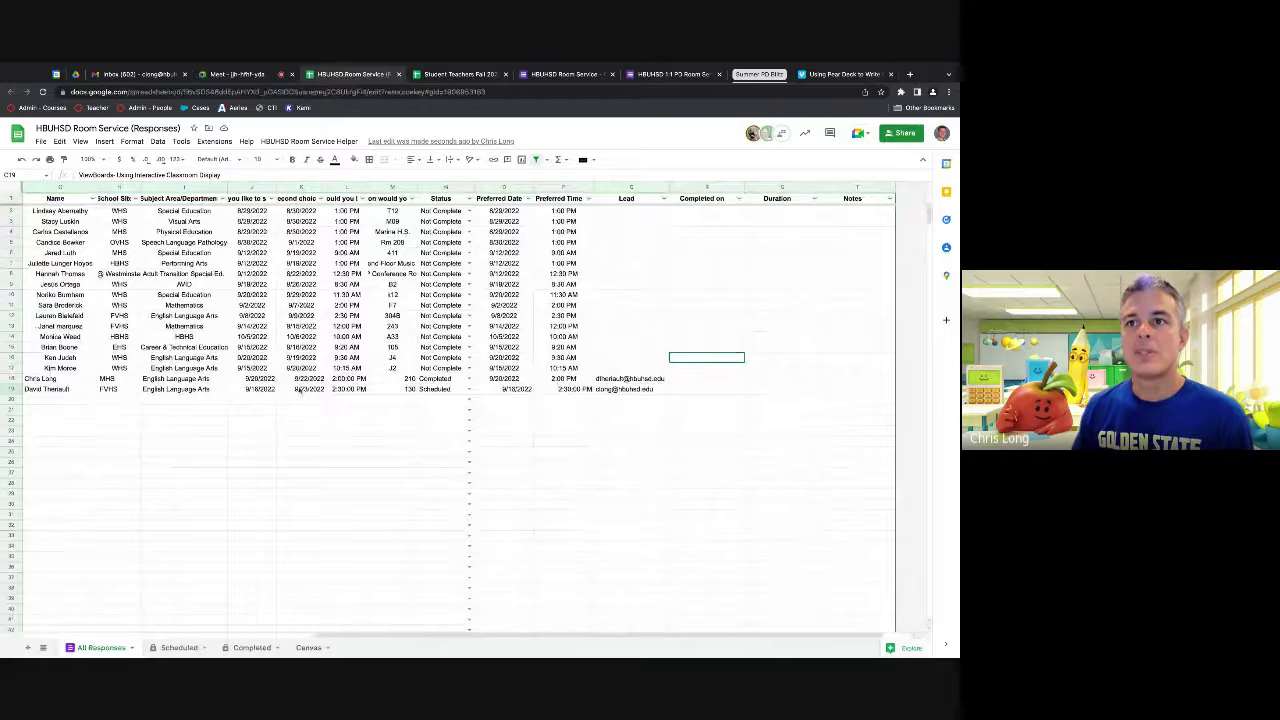
click(304, 389)
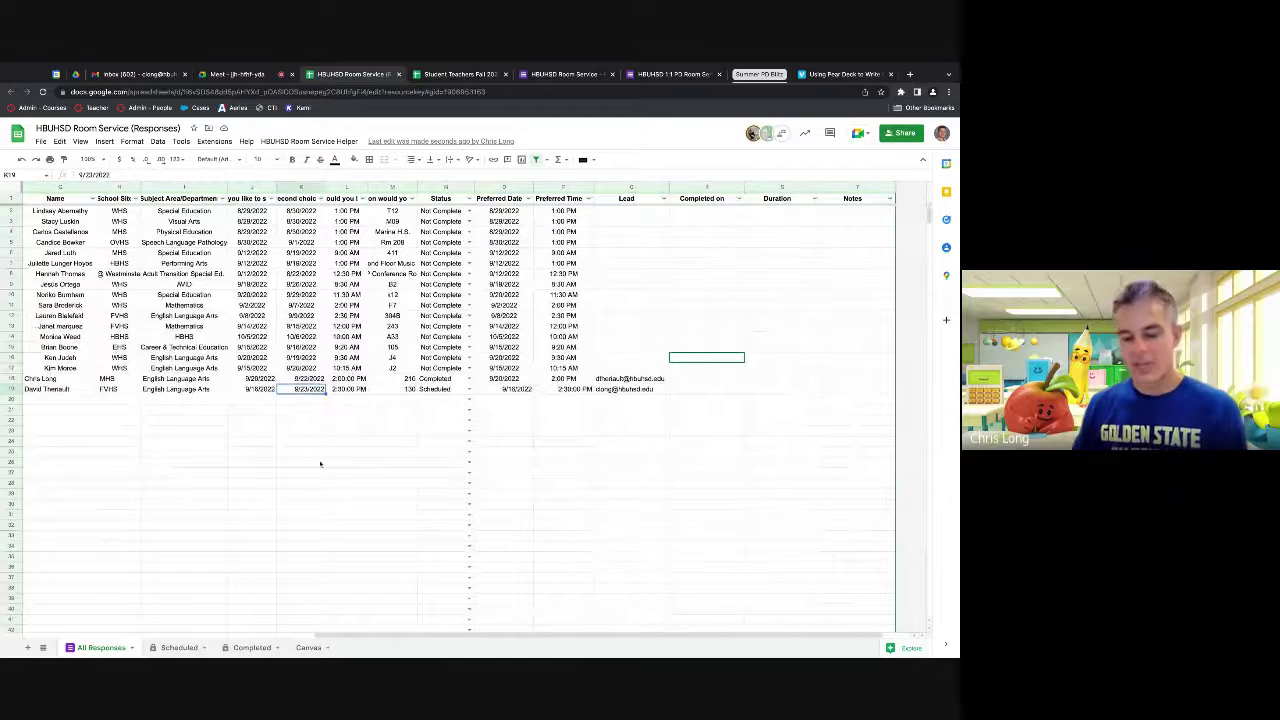
key(ctrl+c)
click(504, 389)
key(ctrl+v)
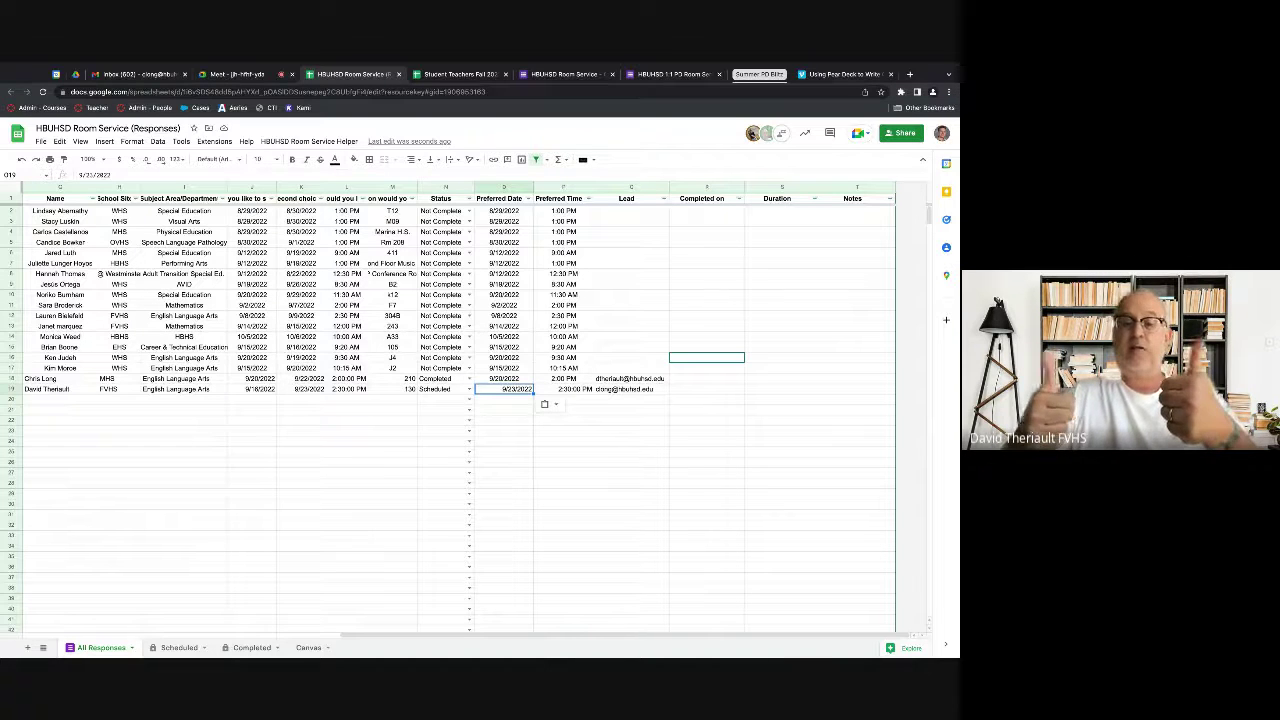
Step: Switch back to the recorded Google Meet call where the screen is being presented
click(238, 74)
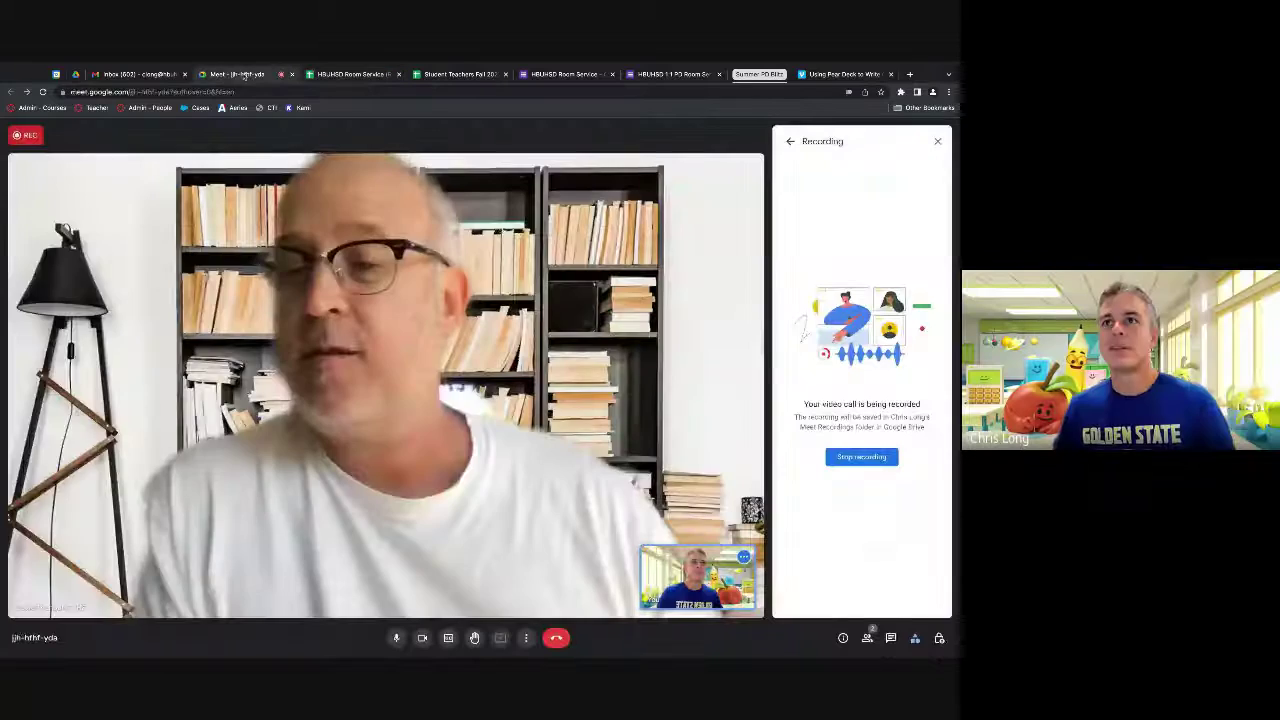